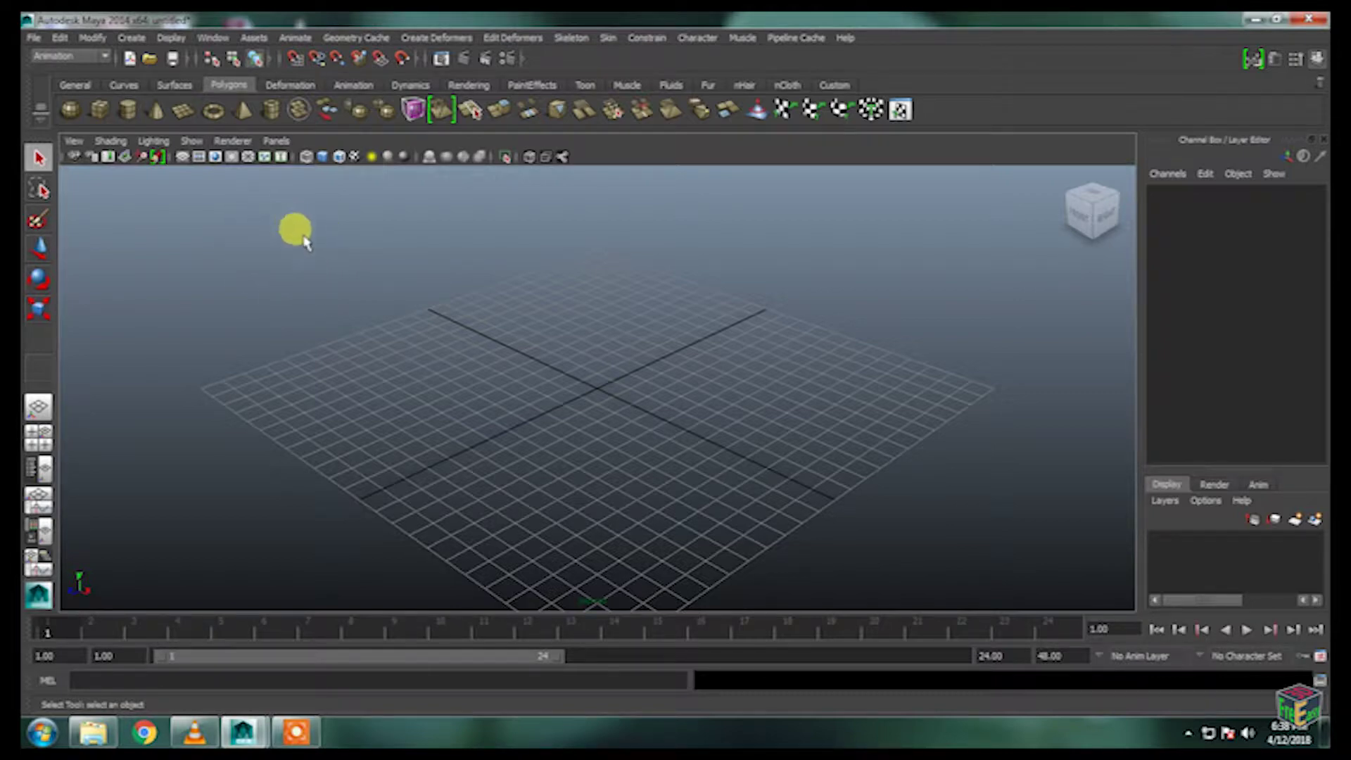
# Browse the Curves, Surfaces, Polygons and General shelf tabs.
pyautogui.click(124, 85)
pyautogui.click(174, 84)
pyautogui.click(229, 84)
pyautogui.click(76, 85)
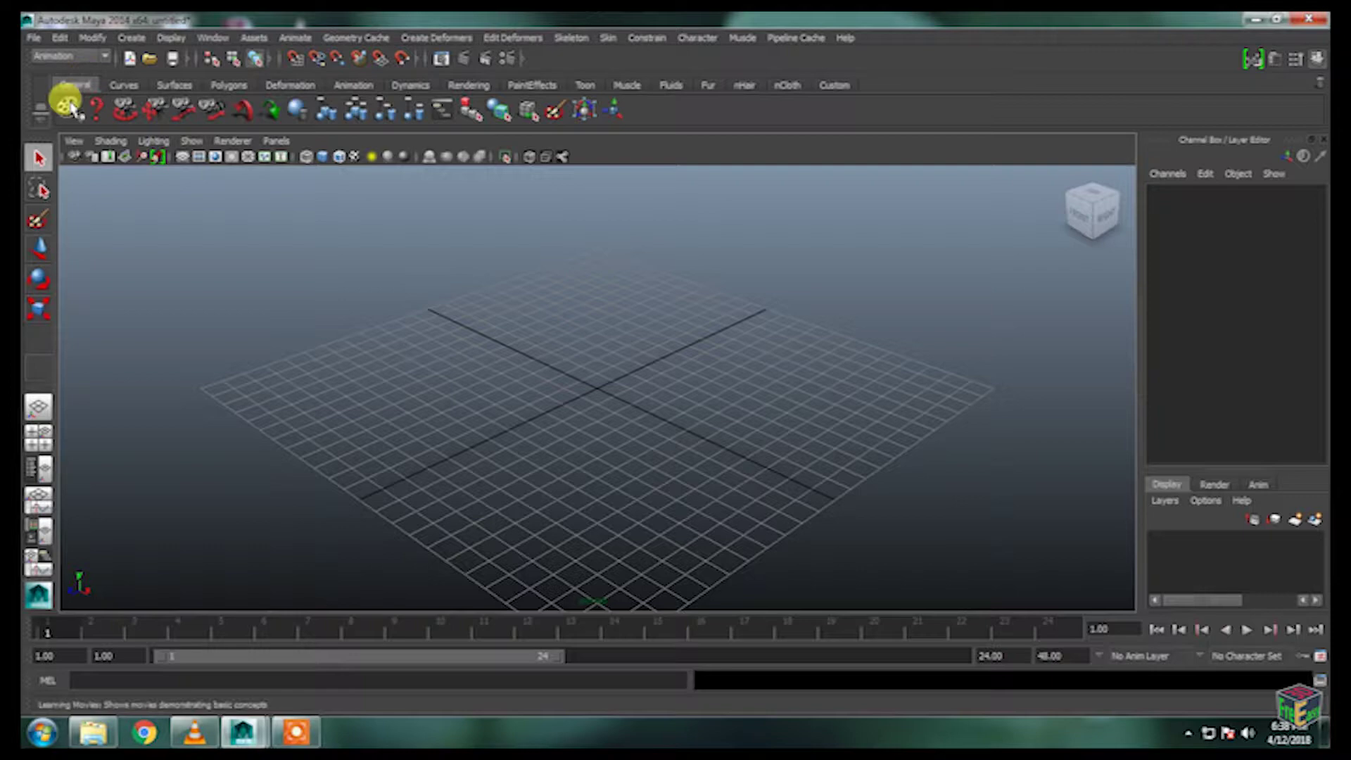
# Step through the Curves, Surfaces, Polygons, Deformation, Animation, Dynamics and Rendering shelves, ending on Polygons.
pyautogui.click(130, 84)
pyautogui.click(174, 86)
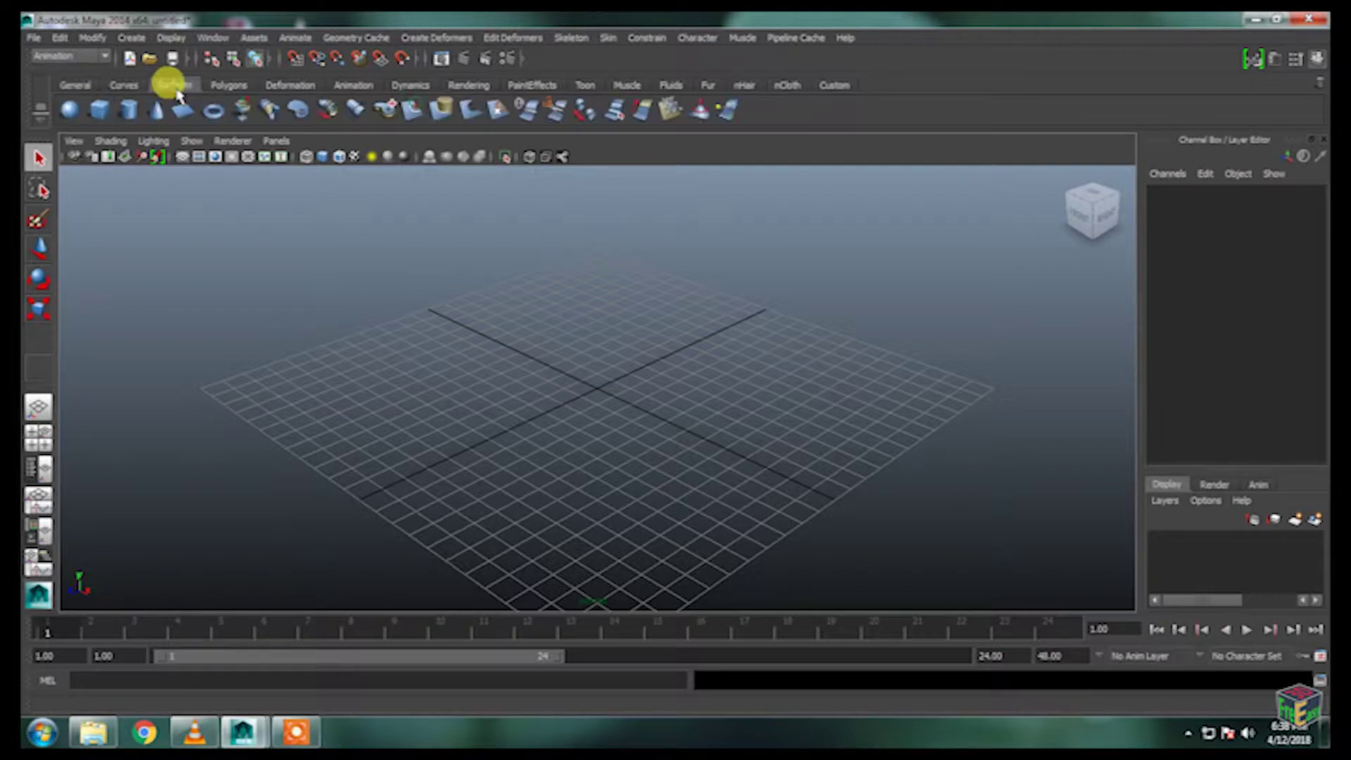
pyautogui.click(223, 85)
pyautogui.click(284, 88)
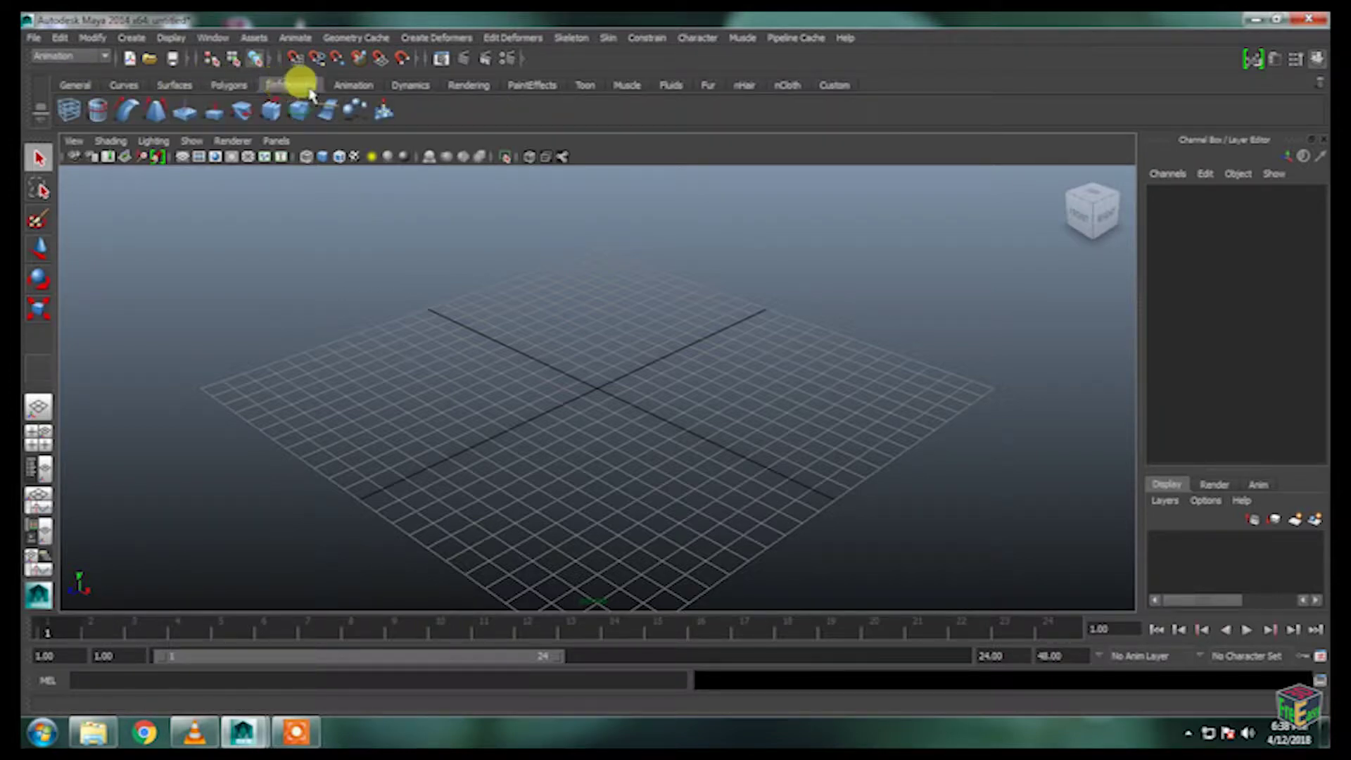
pyautogui.click(355, 87)
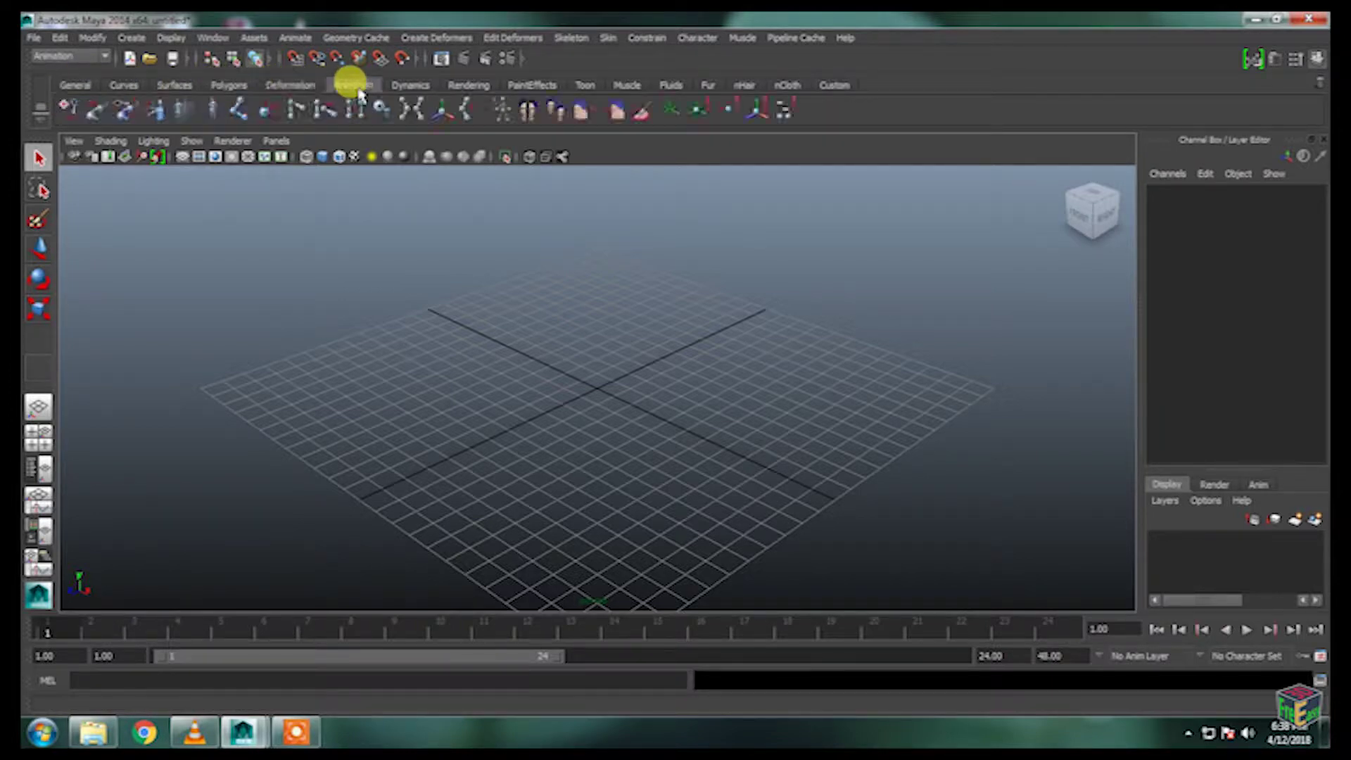
pyautogui.click(411, 84)
pyautogui.click(468, 84)
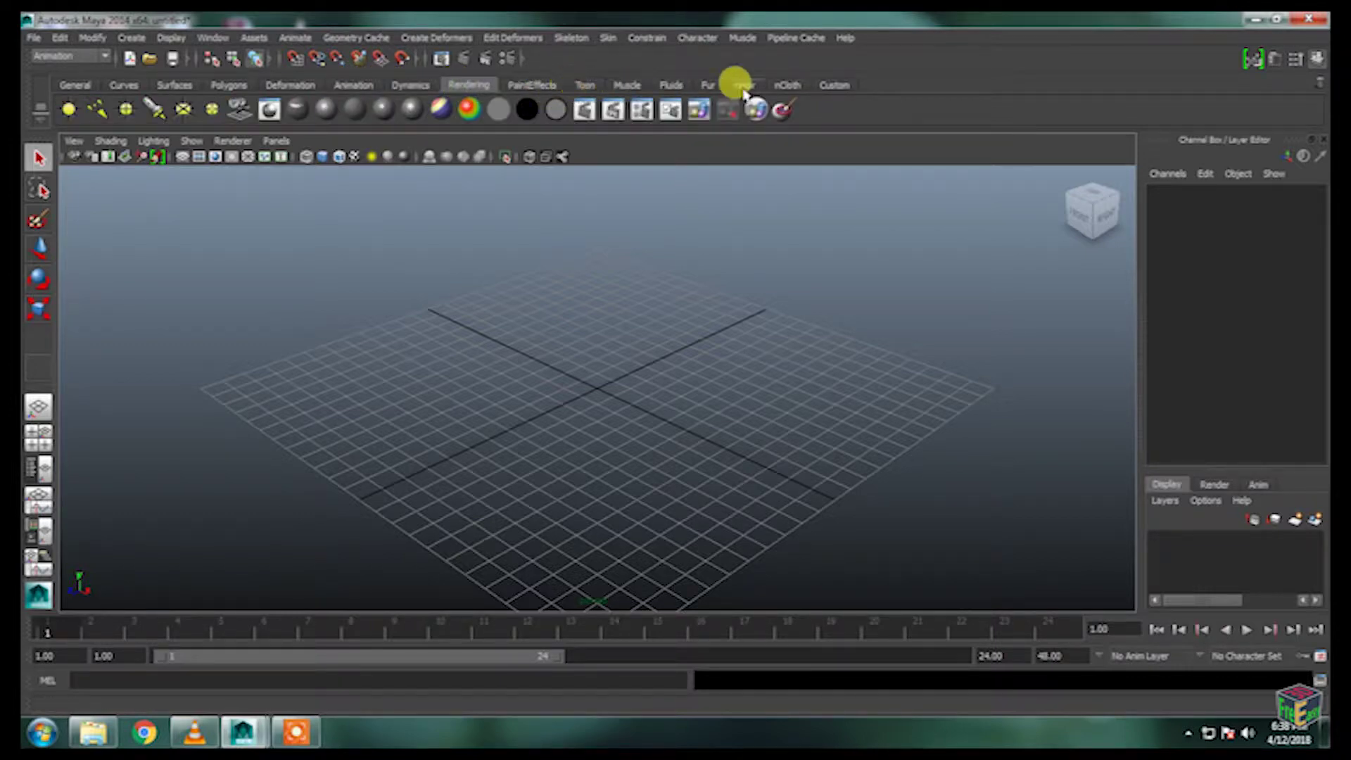
pyautogui.click(228, 84)
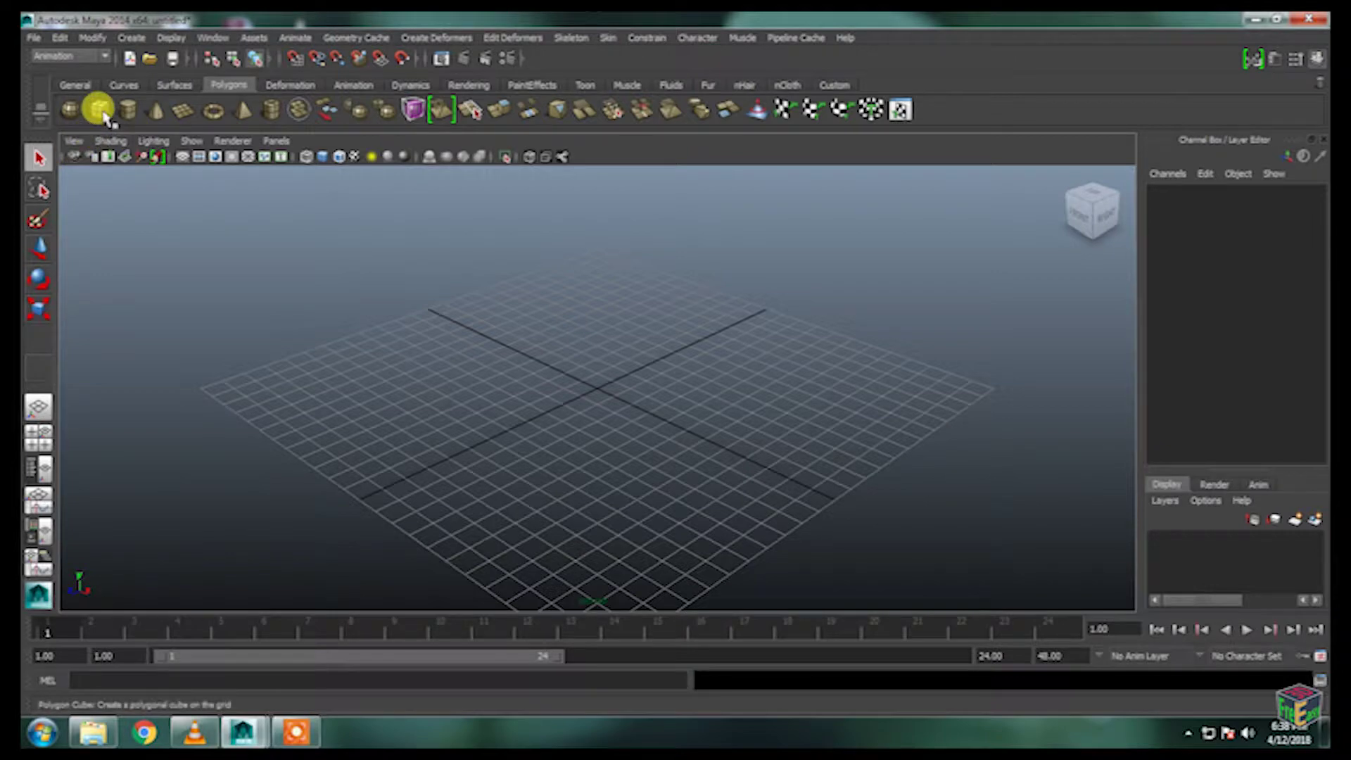
# Draw a polygon cube near the grid centre and display it shaded.
pyautogui.click(132, 38)
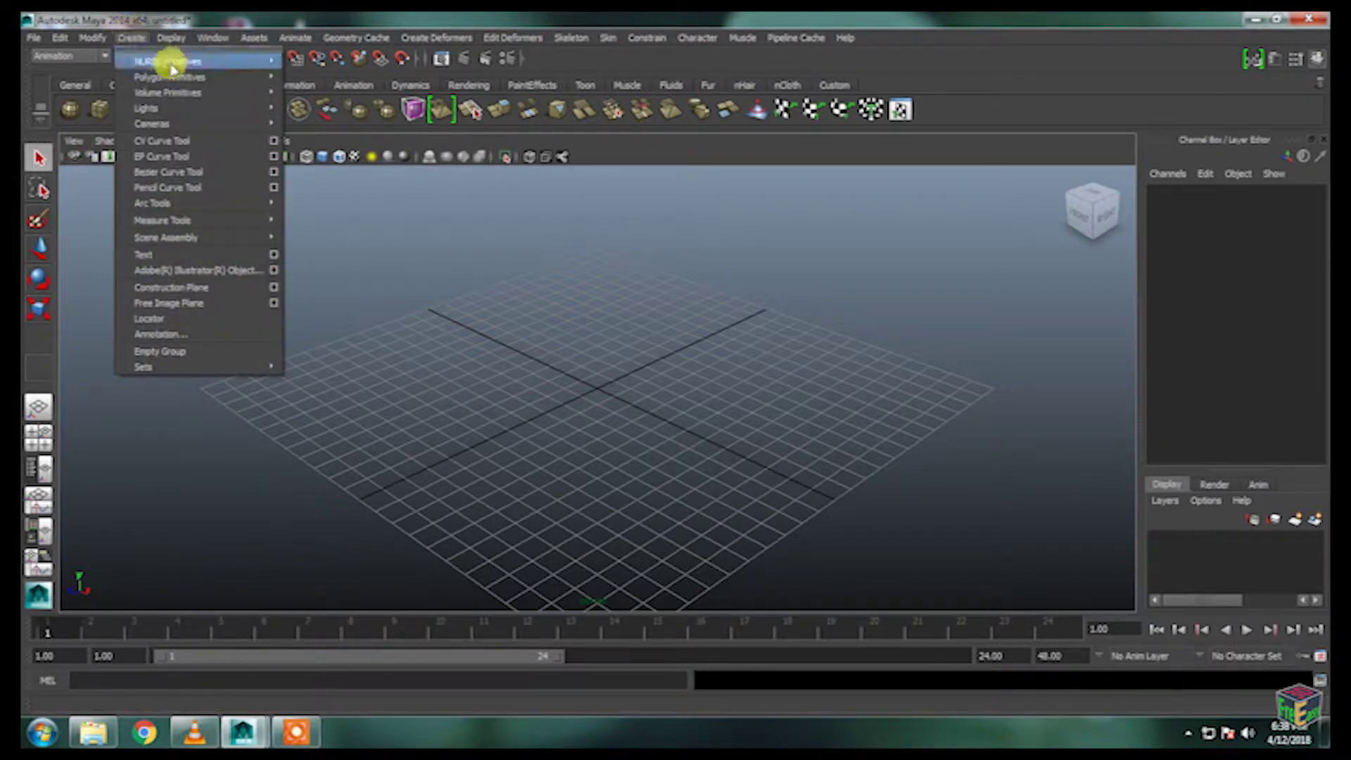
pyautogui.click(131, 37)
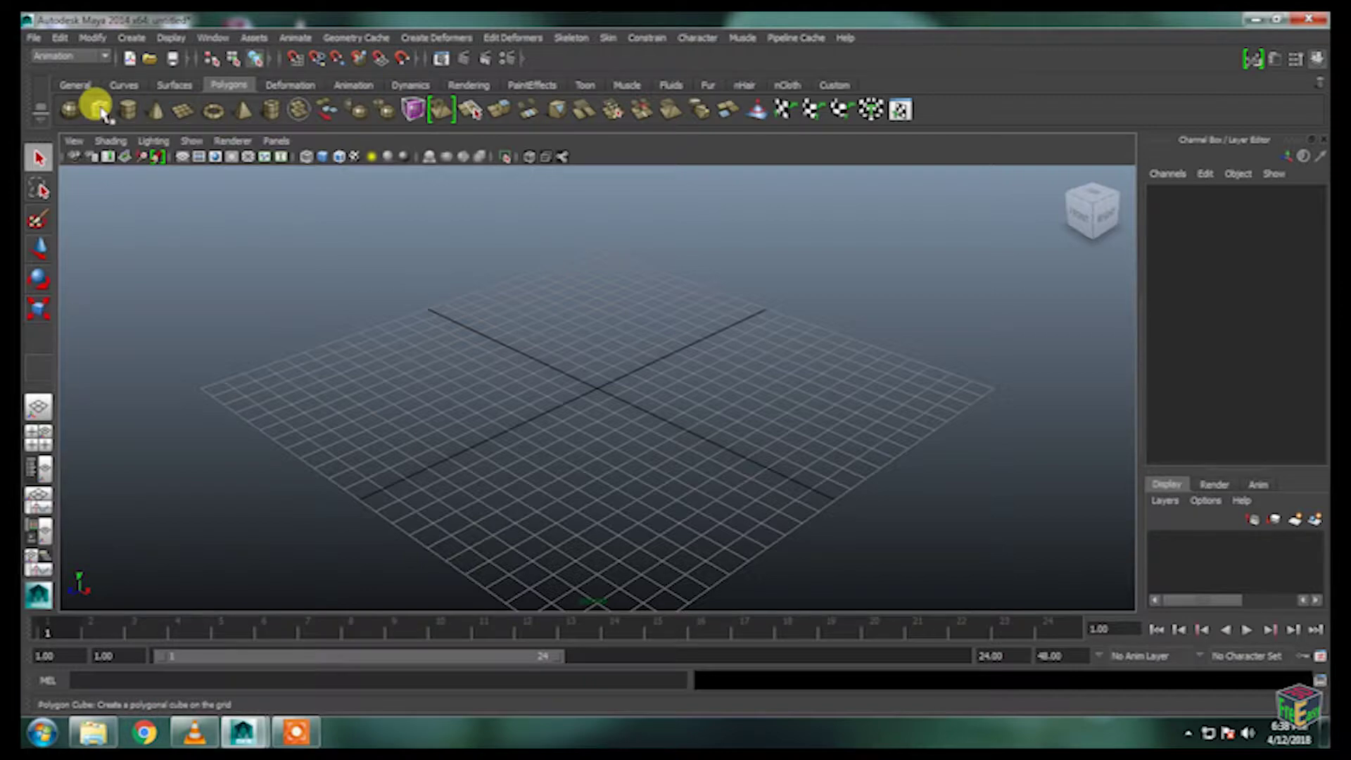
pyautogui.click(99, 109)
pyautogui.moveTo(550, 370); pyautogui.dragTo(574, 355)
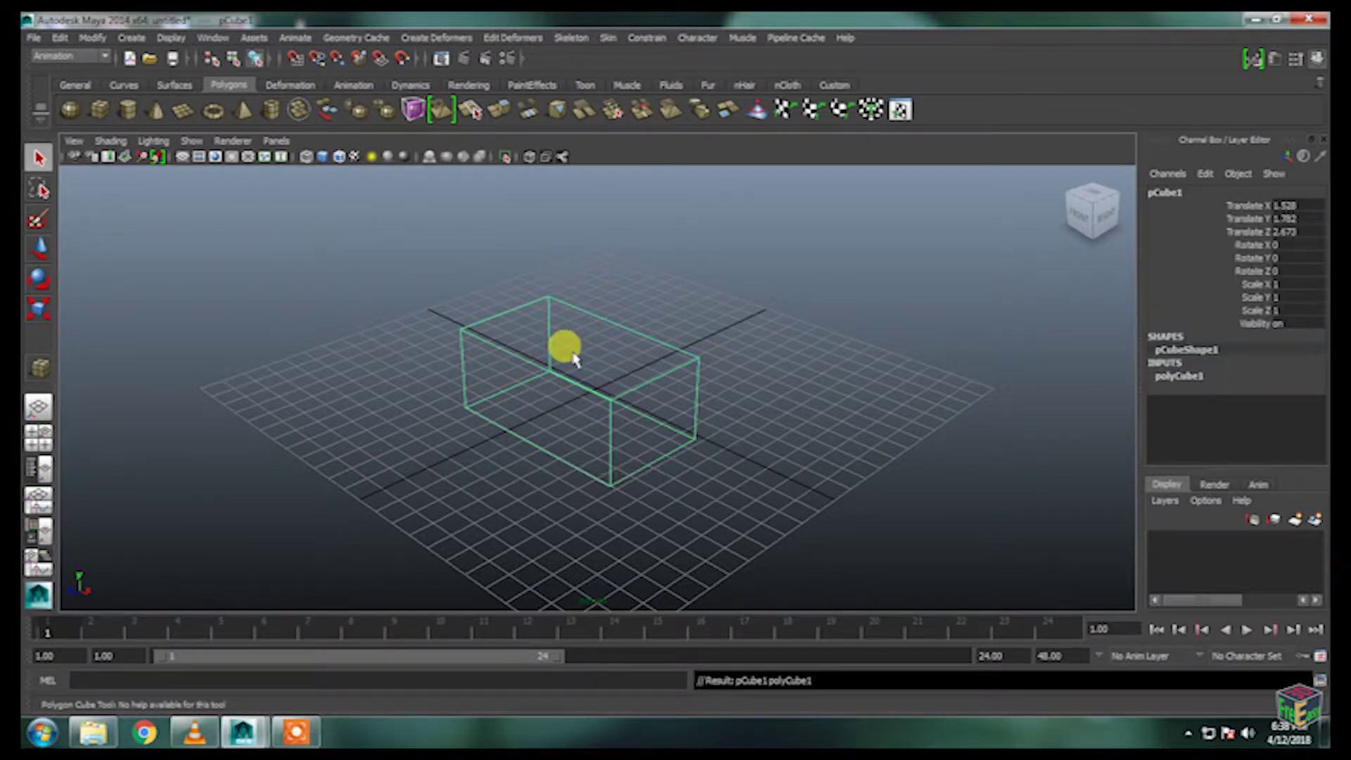
pyautogui.press('5')
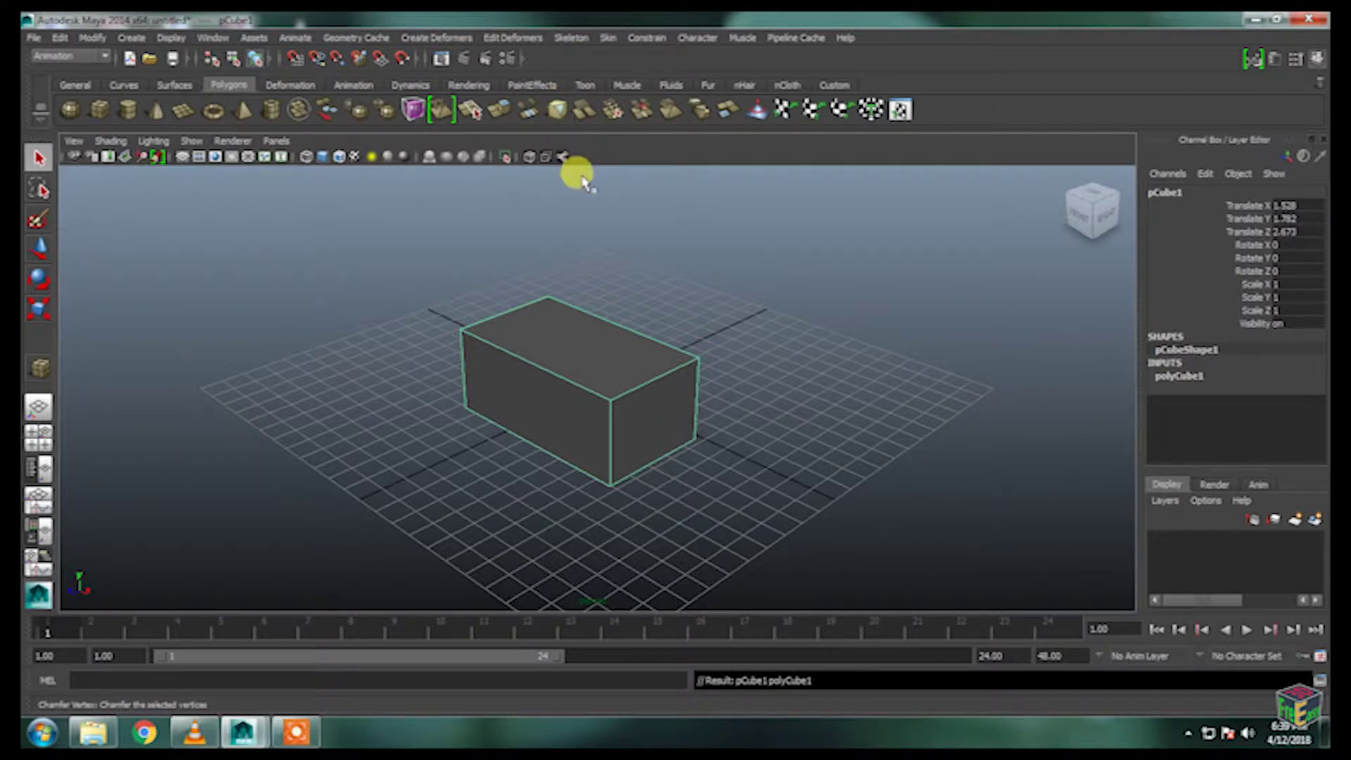
# Try Chamfer Vertex on the box, undo it, then apply Extract.
pyautogui.click(556, 109)
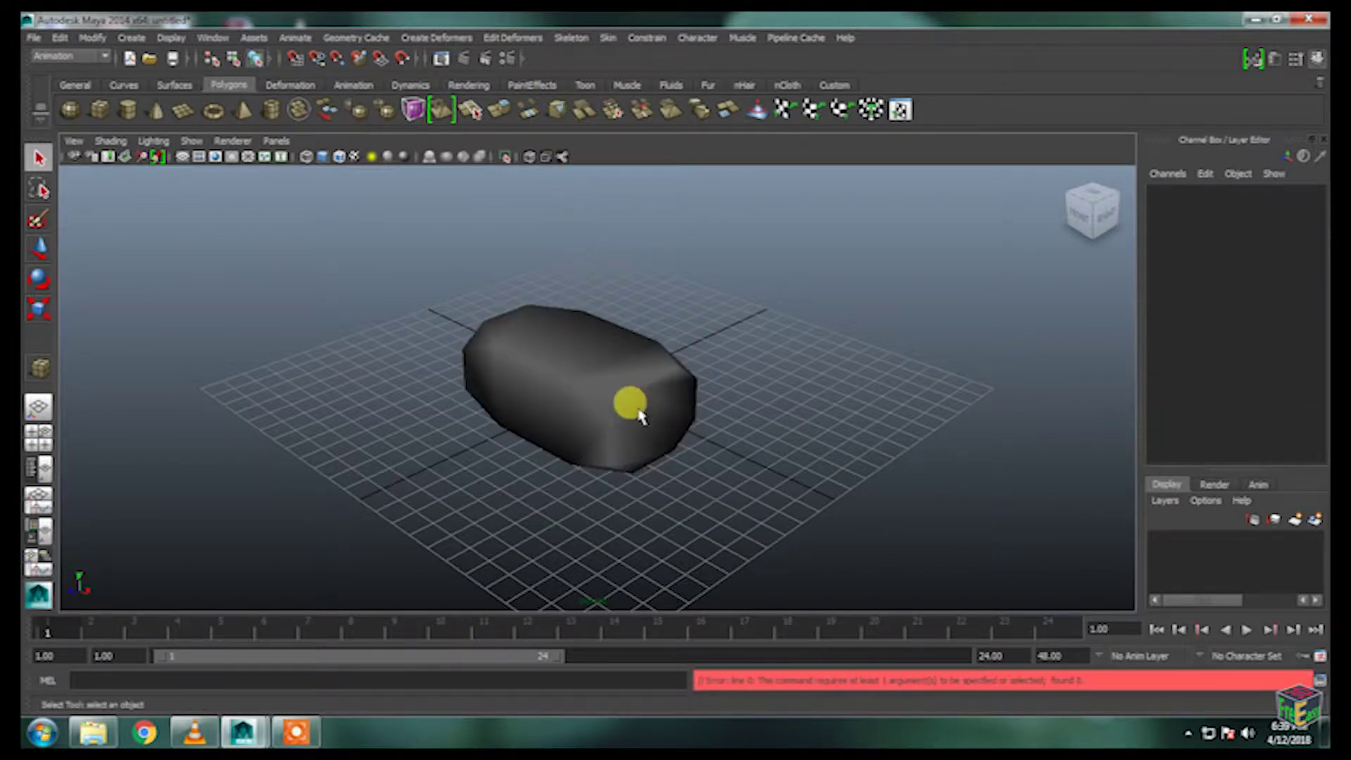
pyautogui.hotkey('ctrl', 'z')
pyautogui.click(725, 116)
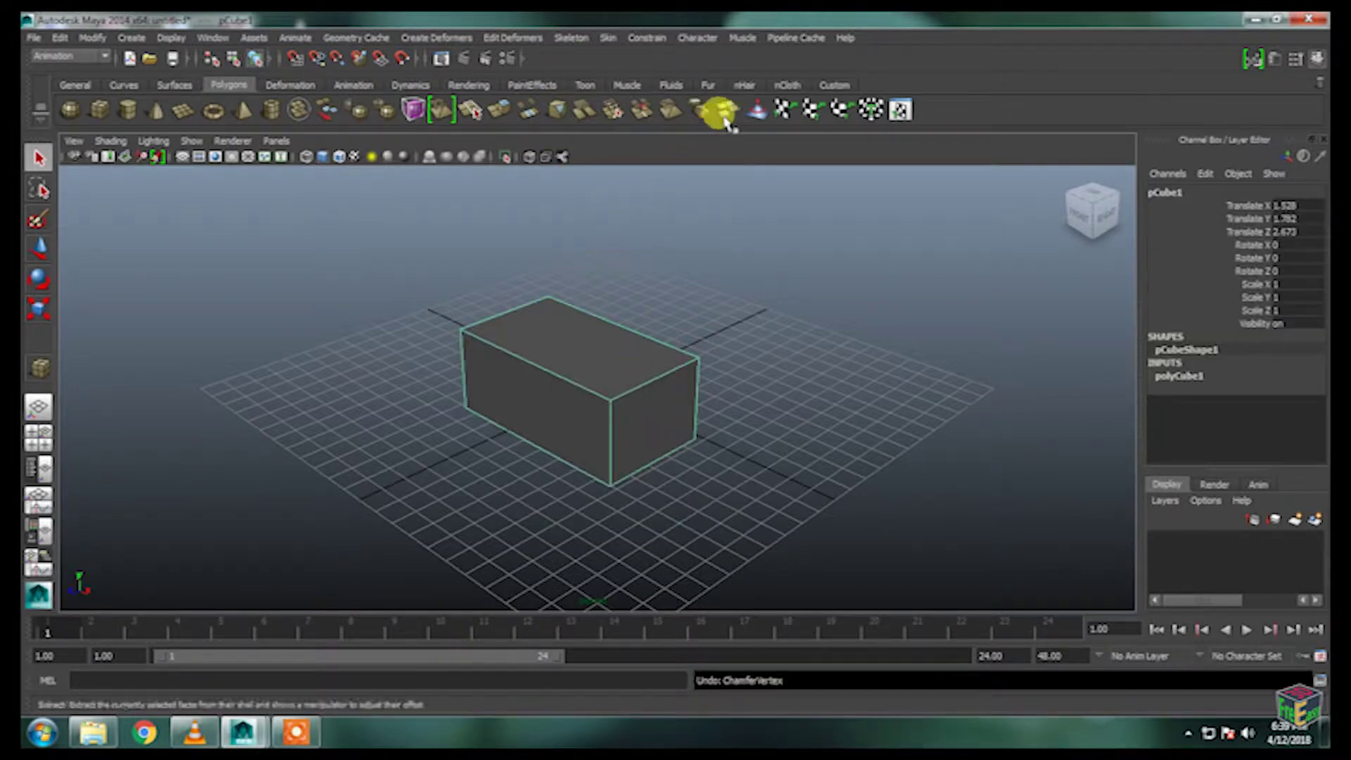
pyautogui.click(721, 113)
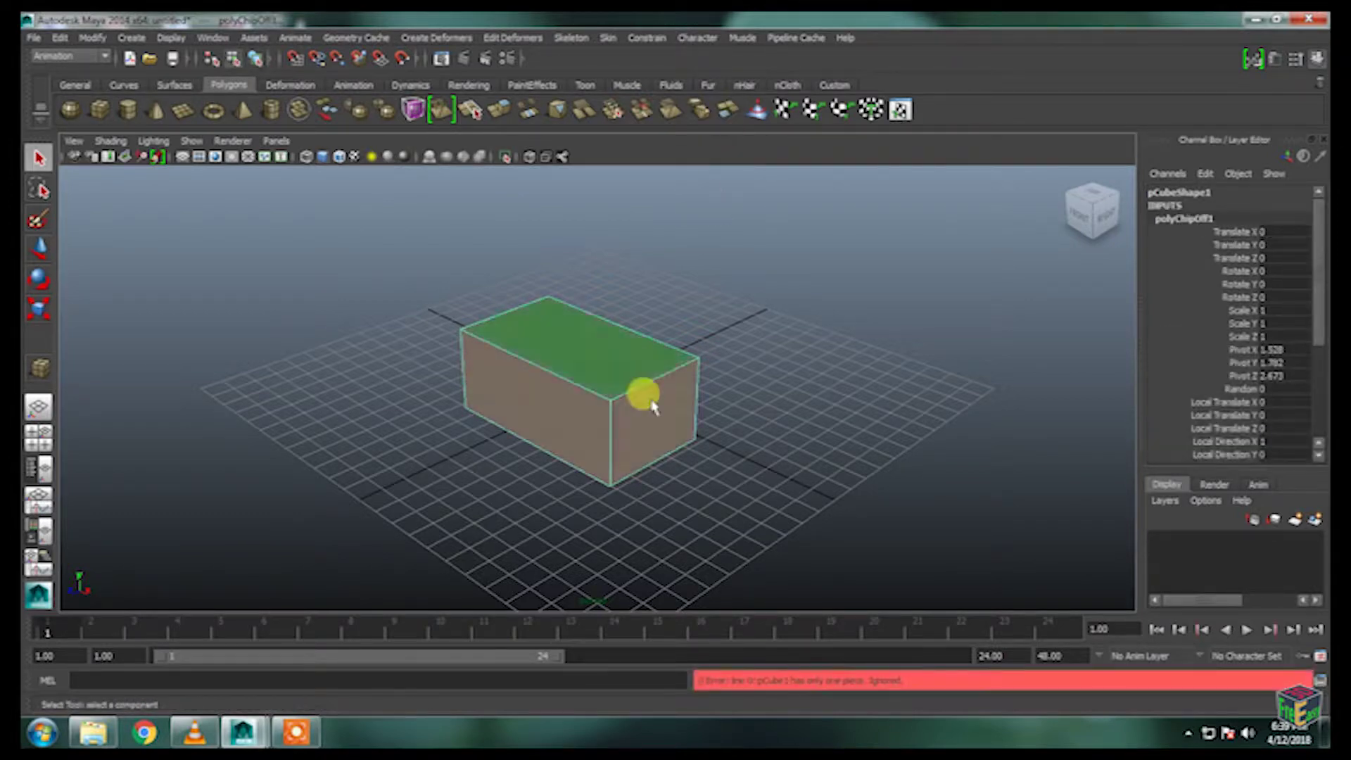
# Select the box's end face, return to Object Mode, and show the Custom shelf.
pyautogui.click(660, 449)
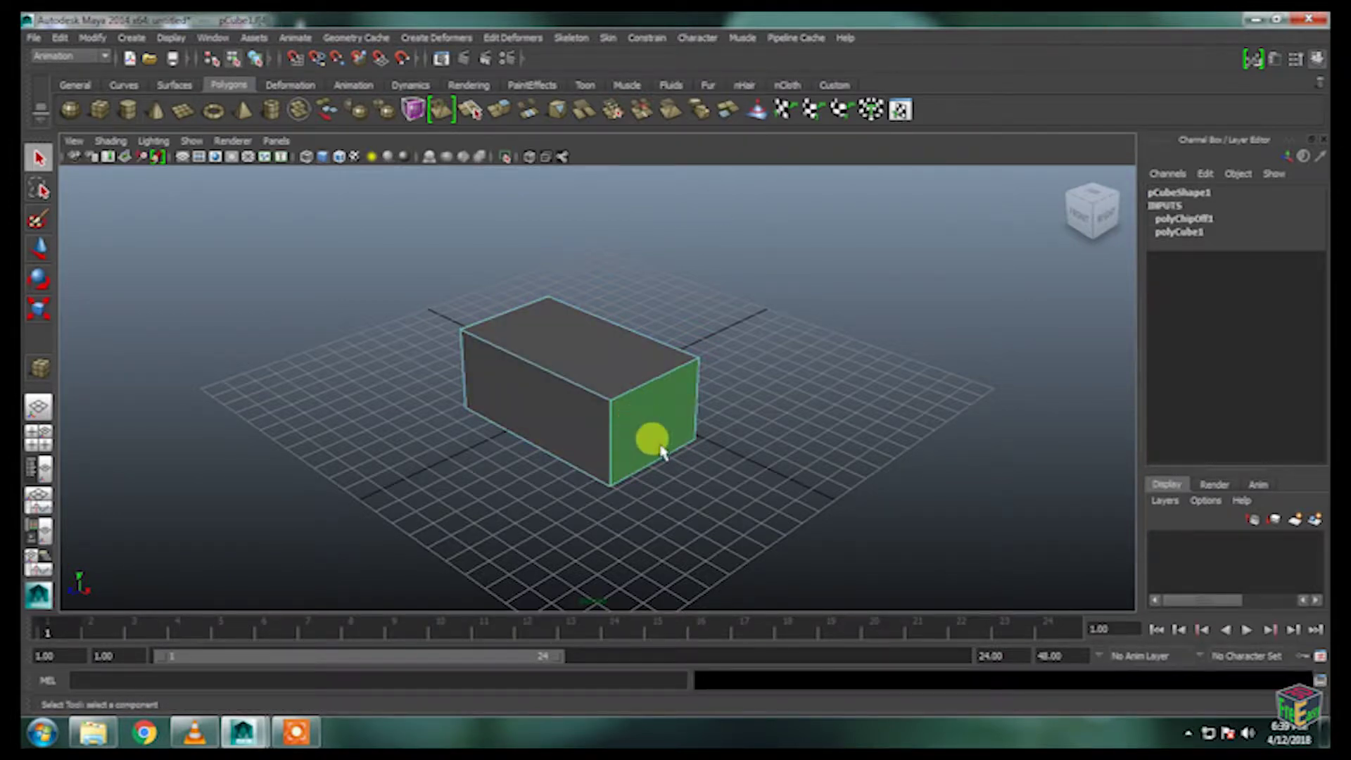
pyautogui.moveTo(662, 451); pyautogui.dragTo(703, 342, button='right')
pyautogui.click(840, 85)
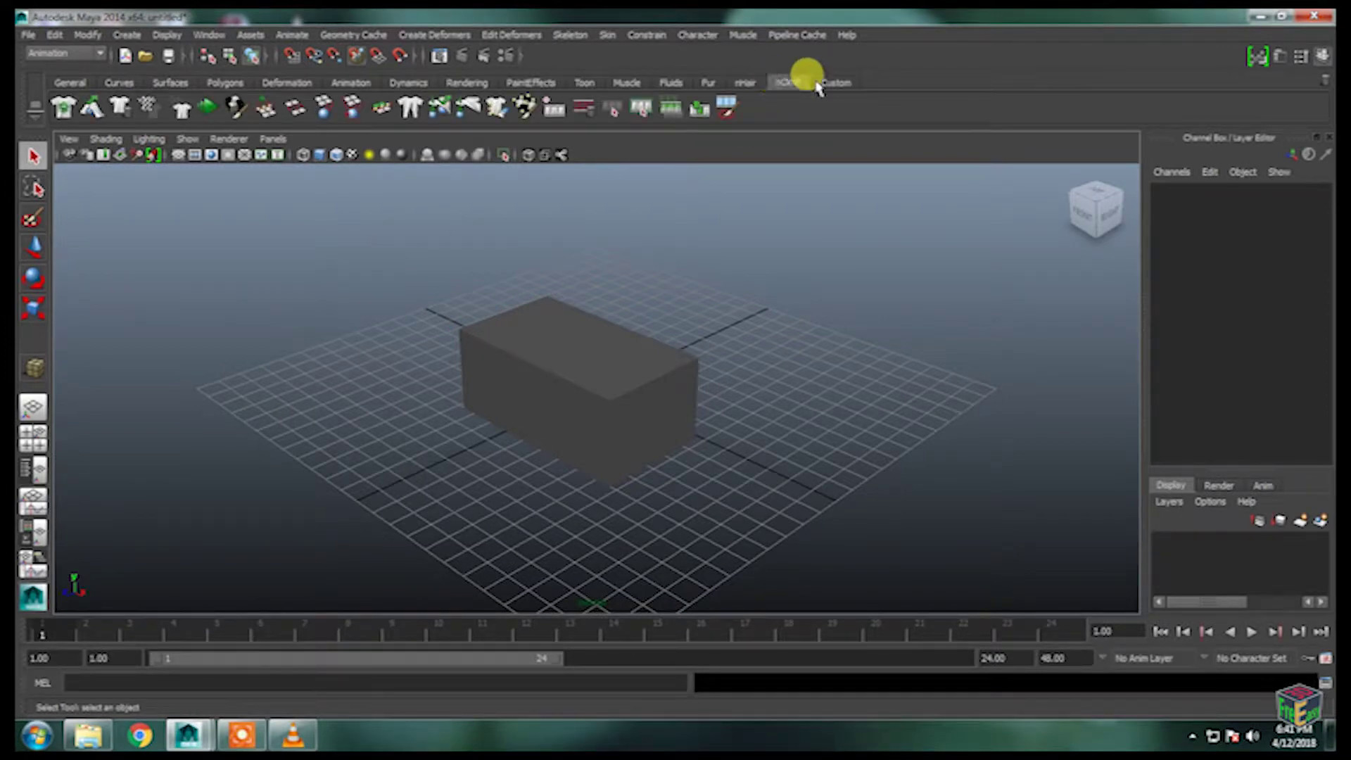
# Add a Create New Cache button to the Custom shelf from the Geometry Cache menu.
pyautogui.click(422, 35)
pyautogui.moveTo(501, 38)
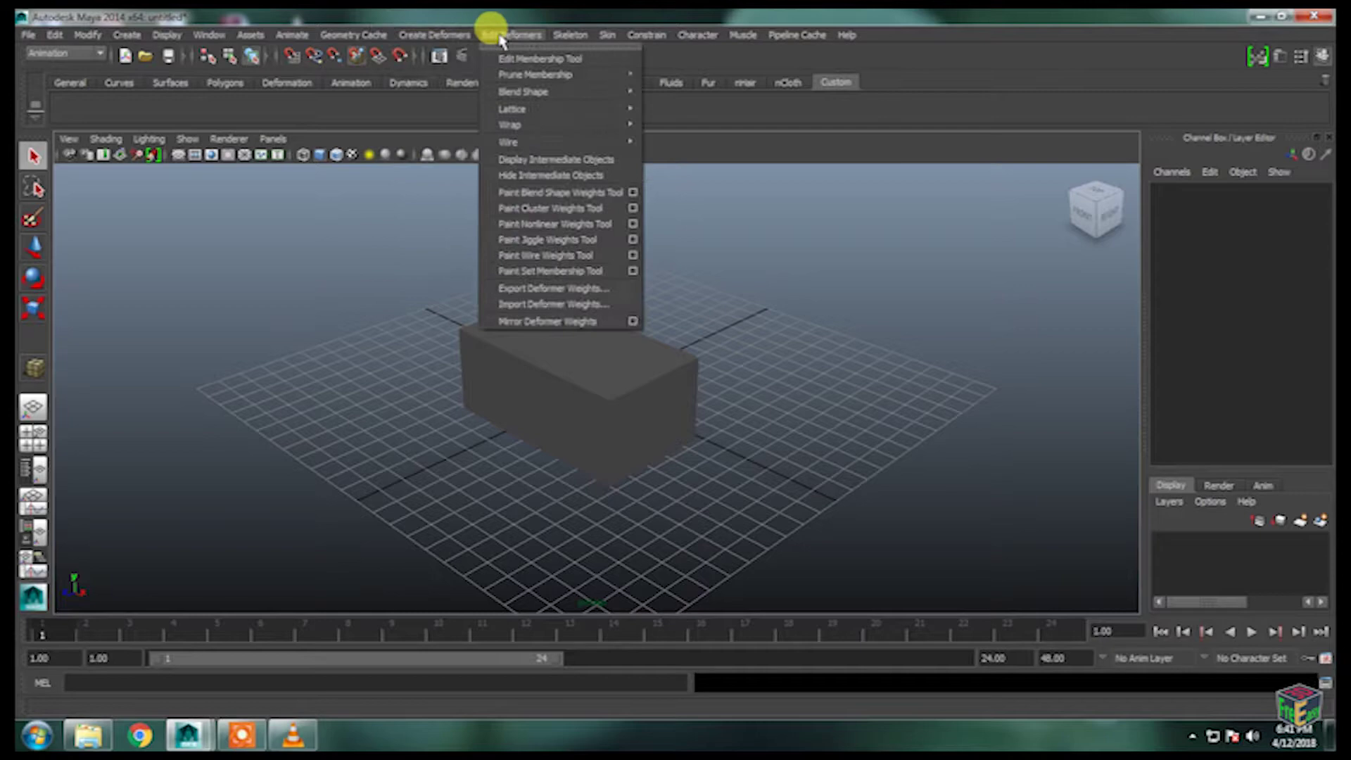
pyautogui.moveTo(366, 35)
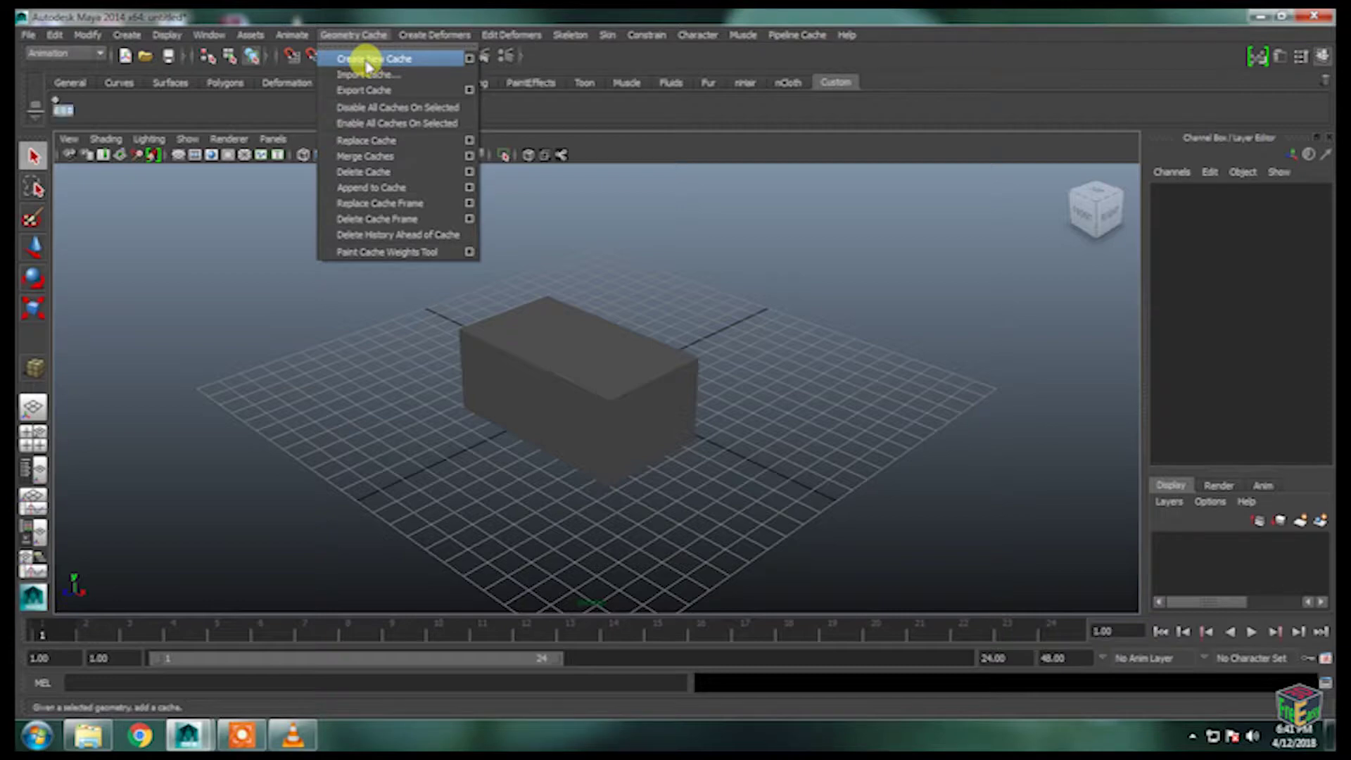
pyautogui.click(62, 113)
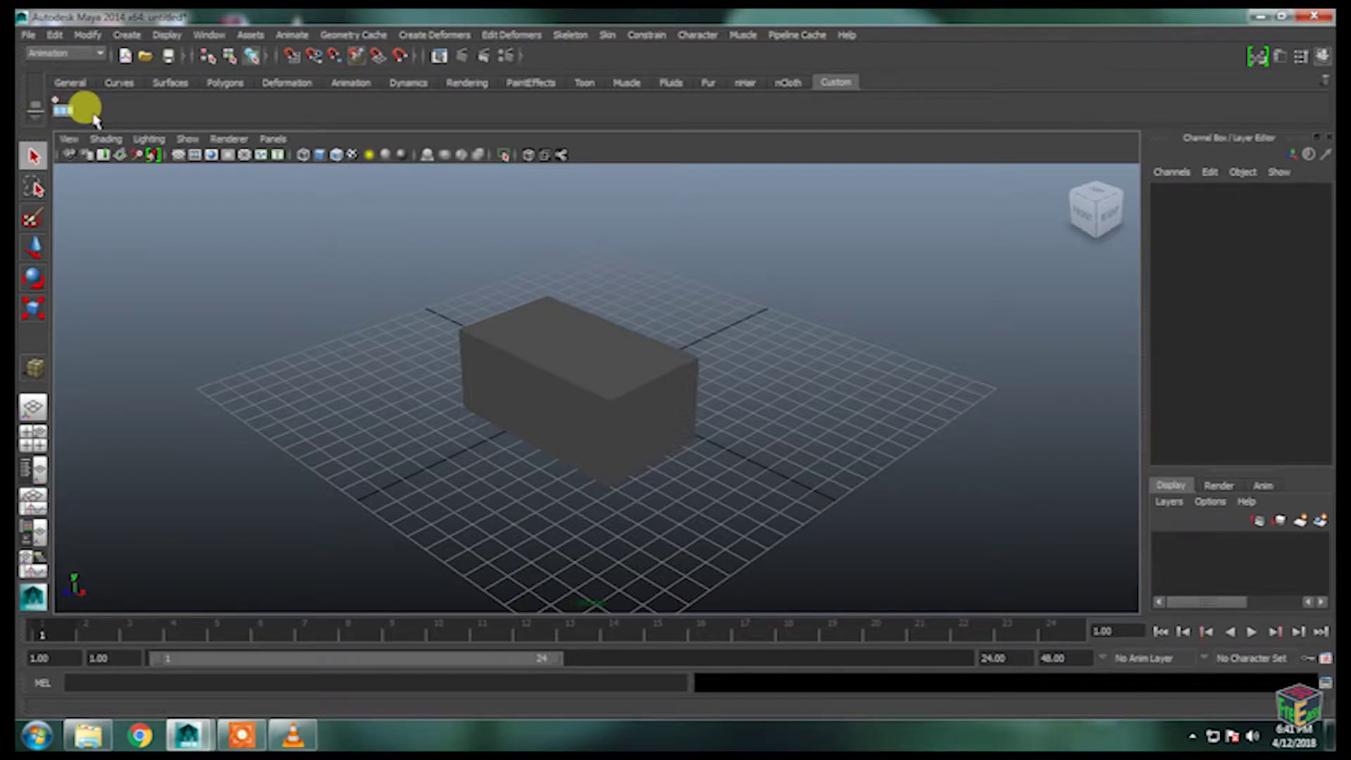
pyautogui.click(352, 35)
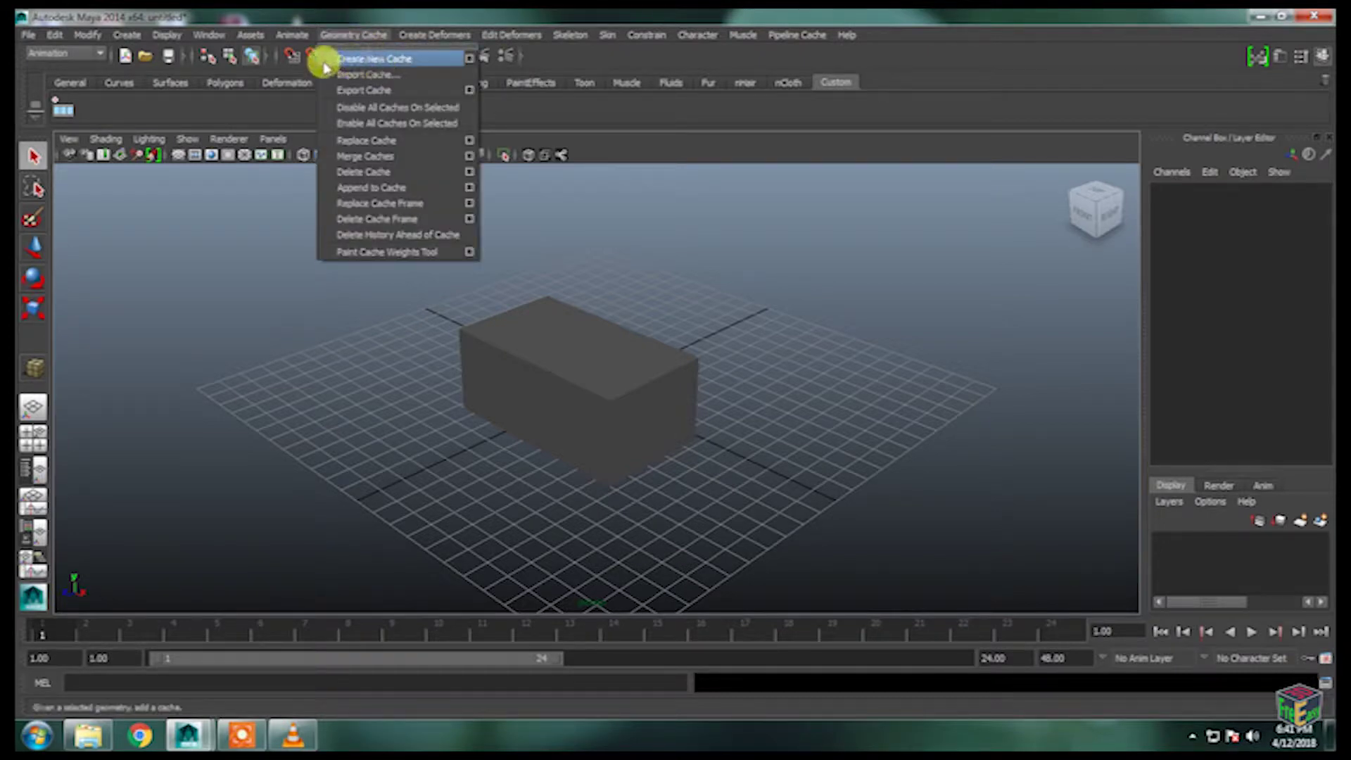
pyautogui.click(120, 99)
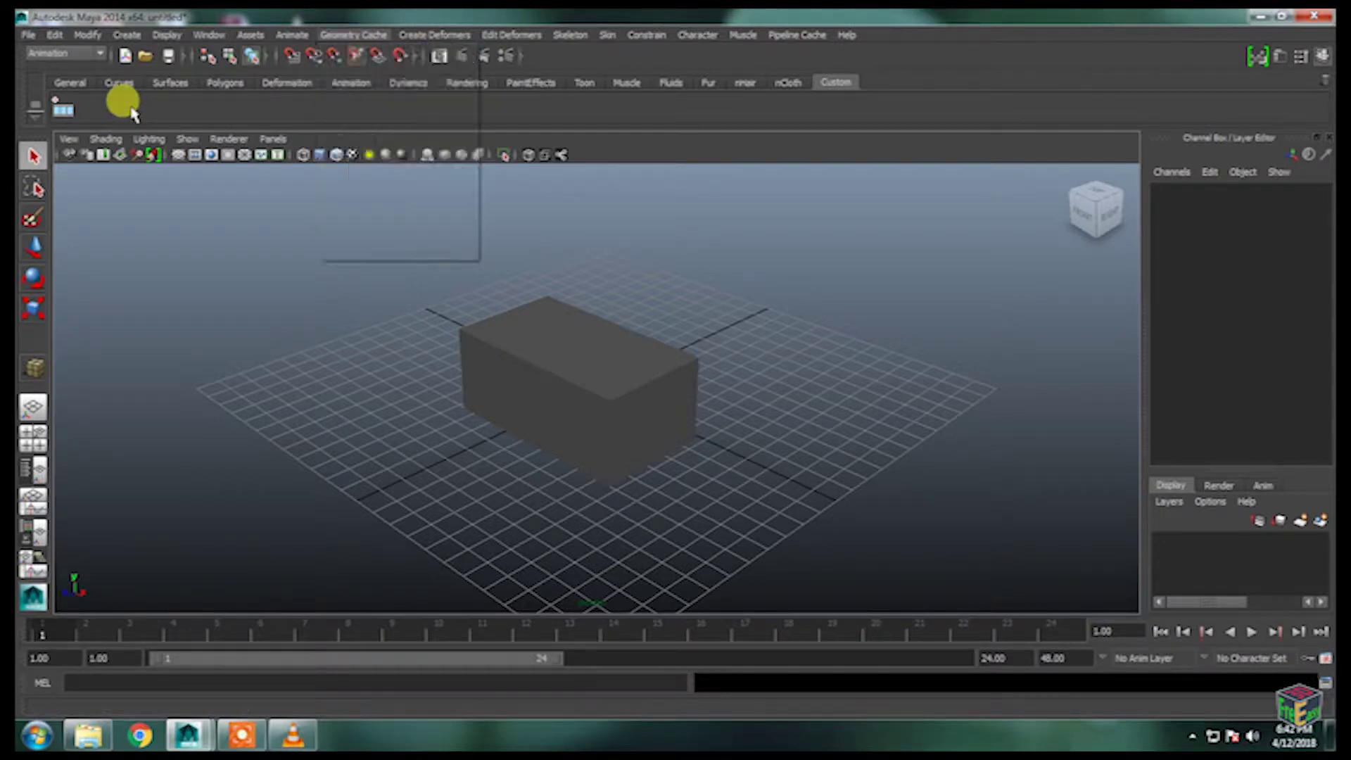
# Select the box and run the Create New Cache shortcut with Add and Blend.
pyautogui.click(64, 110)
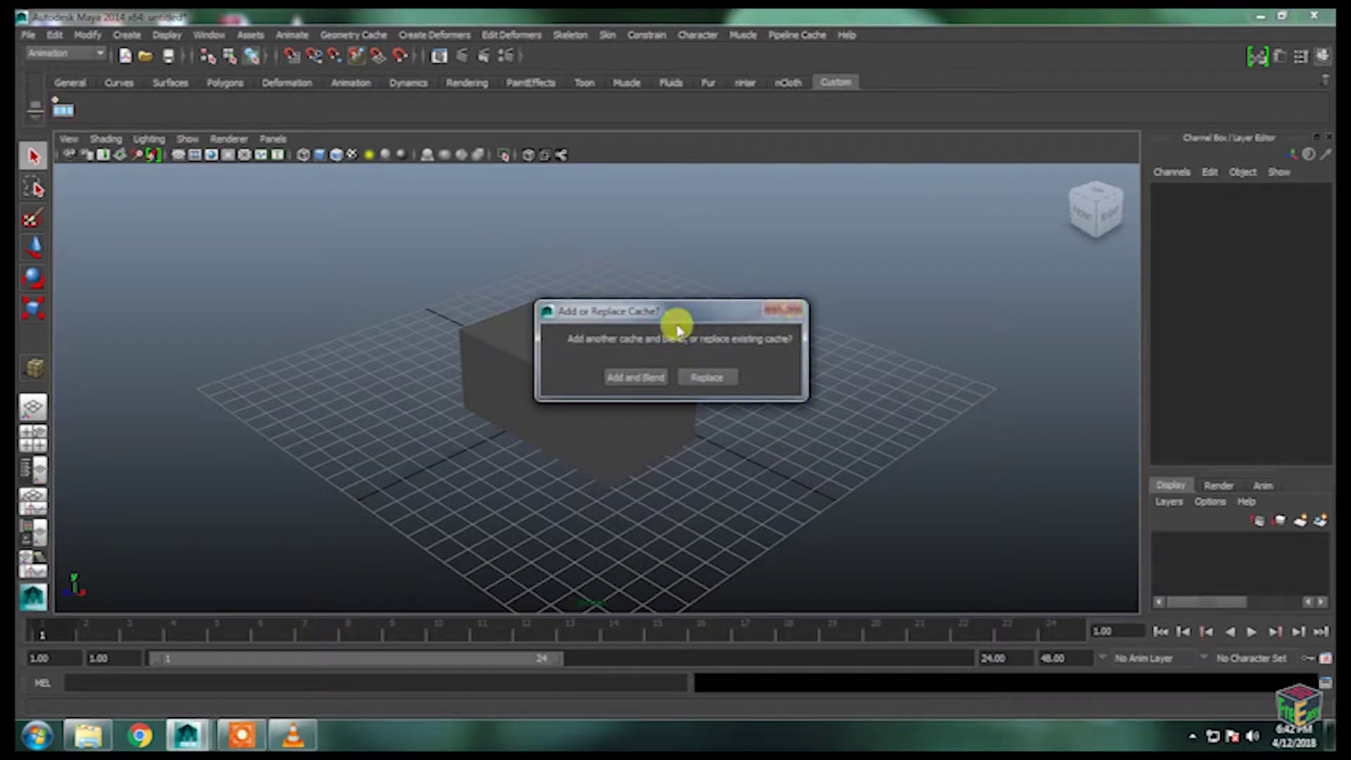
pyautogui.click(633, 378)
pyautogui.click(602, 303)
pyautogui.click(64, 110)
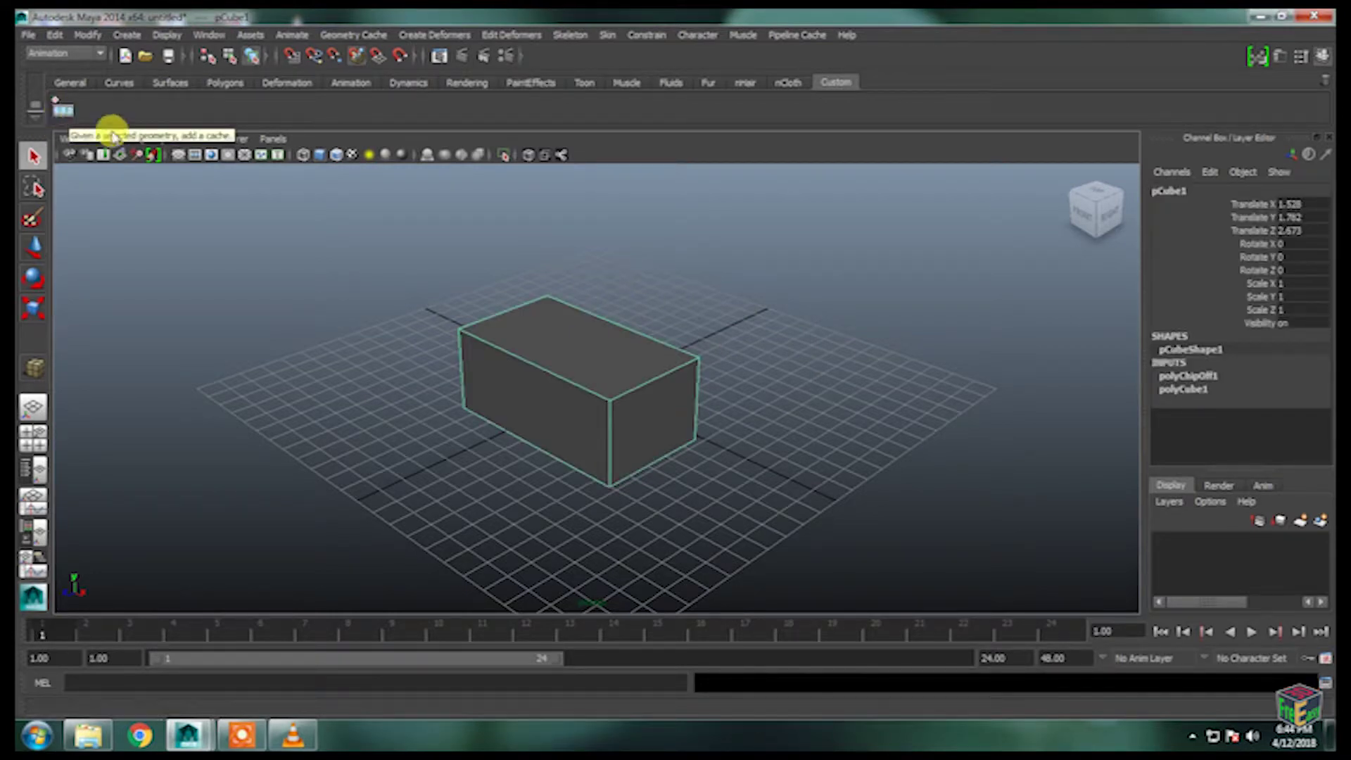
# Remove and re-add the Create New Cache button, then drag it onto the shelf trash.
pyautogui.rightClick(60, 120)
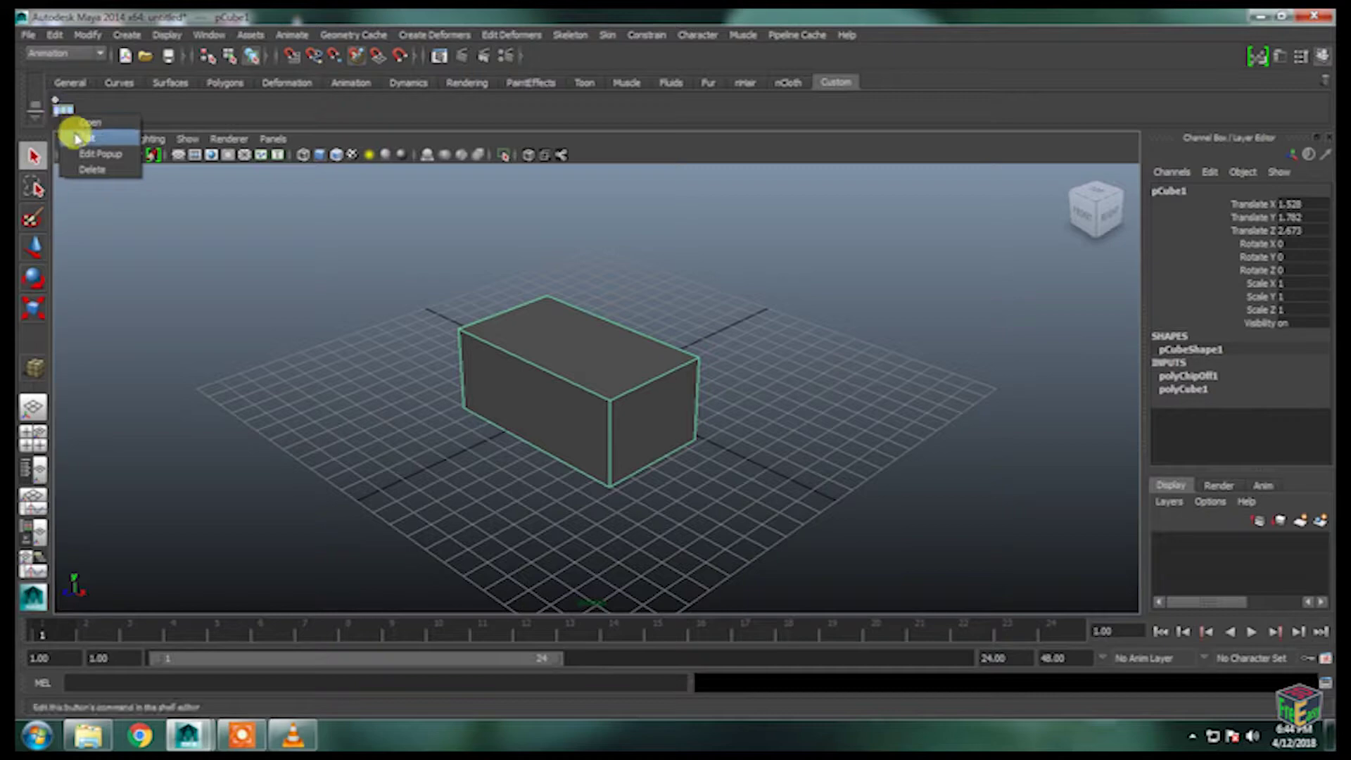
pyautogui.click(81, 171)
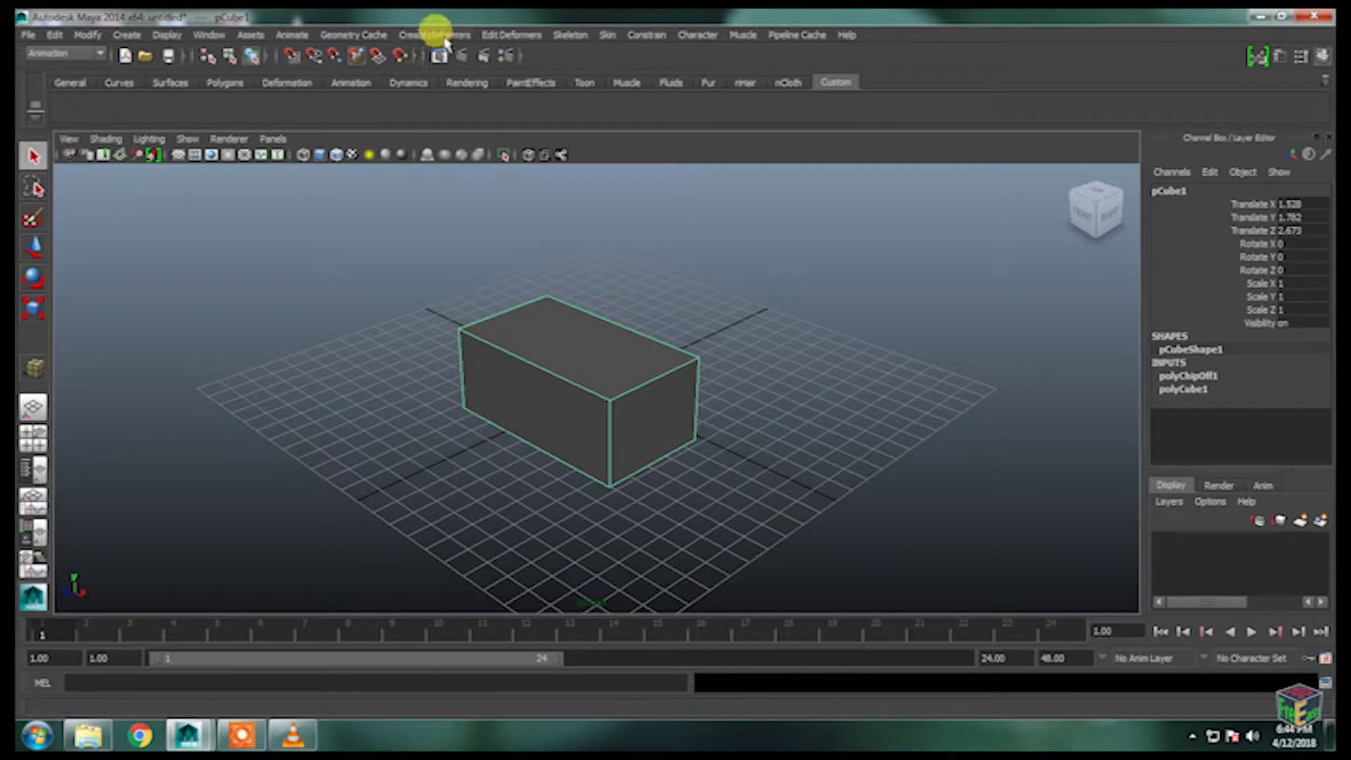
pyautogui.click(330, 34)
pyautogui.moveTo(354, 56); pyautogui.dragTo(60, 120, button='middle')
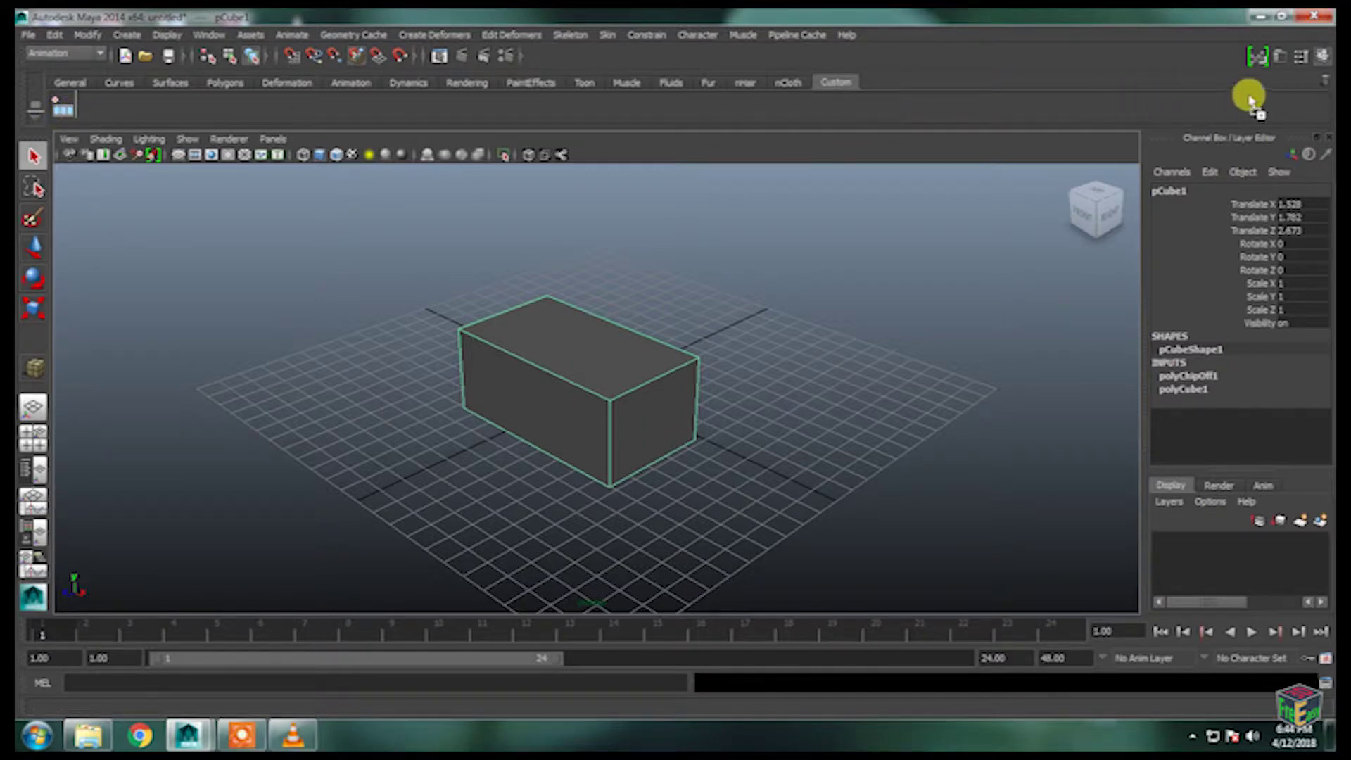
pyautogui.moveTo(1251, 100); pyautogui.dragTo(1318, 76, button='middle')
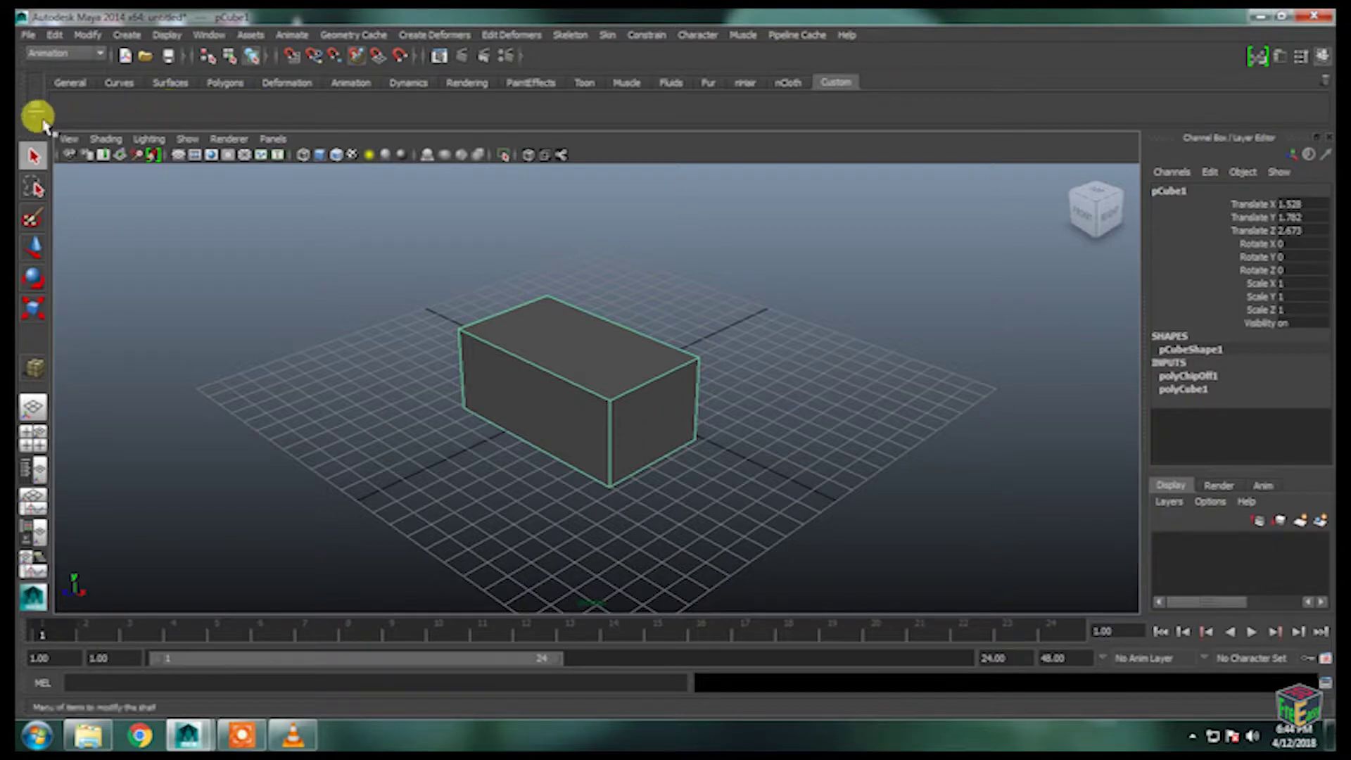
pyautogui.click(36, 115)
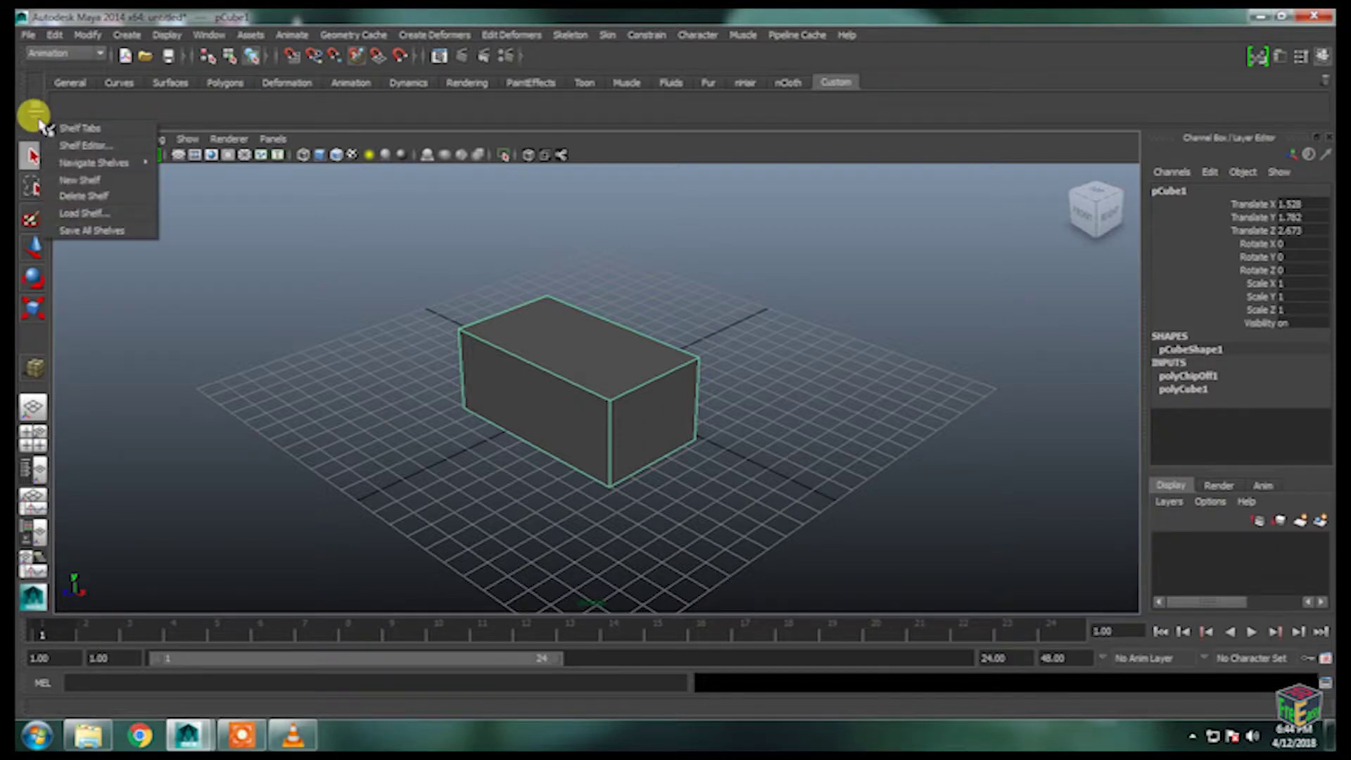
pyautogui.click(82, 147)
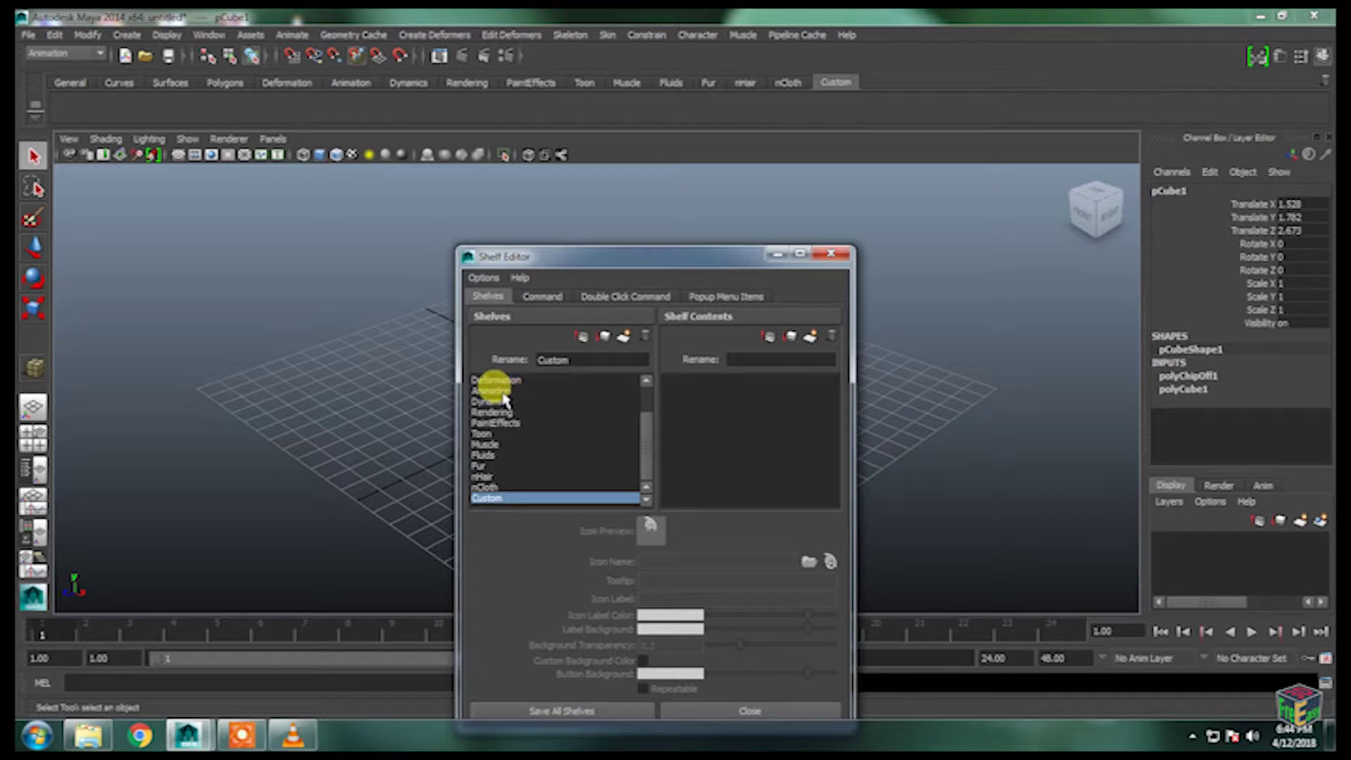
pyautogui.click(494, 390)
pyautogui.click(497, 407)
pyautogui.click(496, 450)
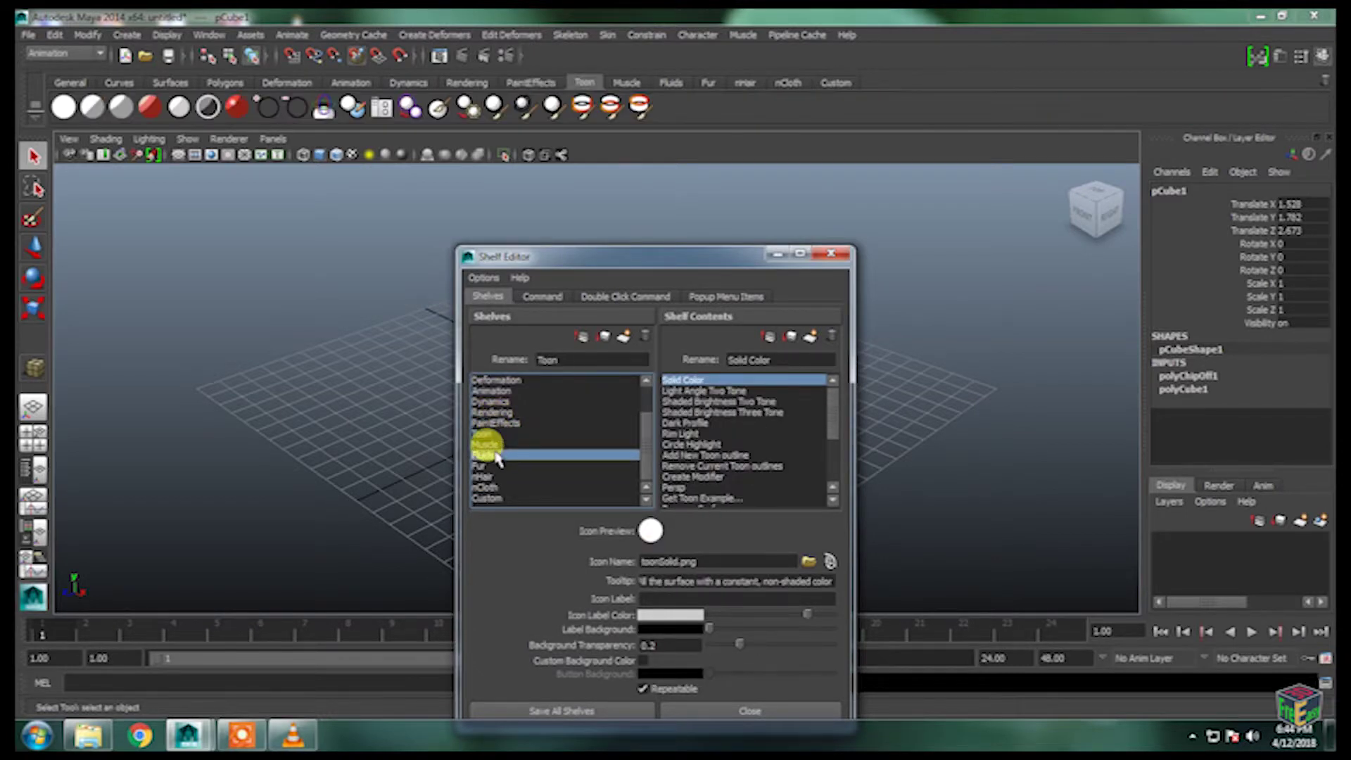
pyautogui.click(493, 392)
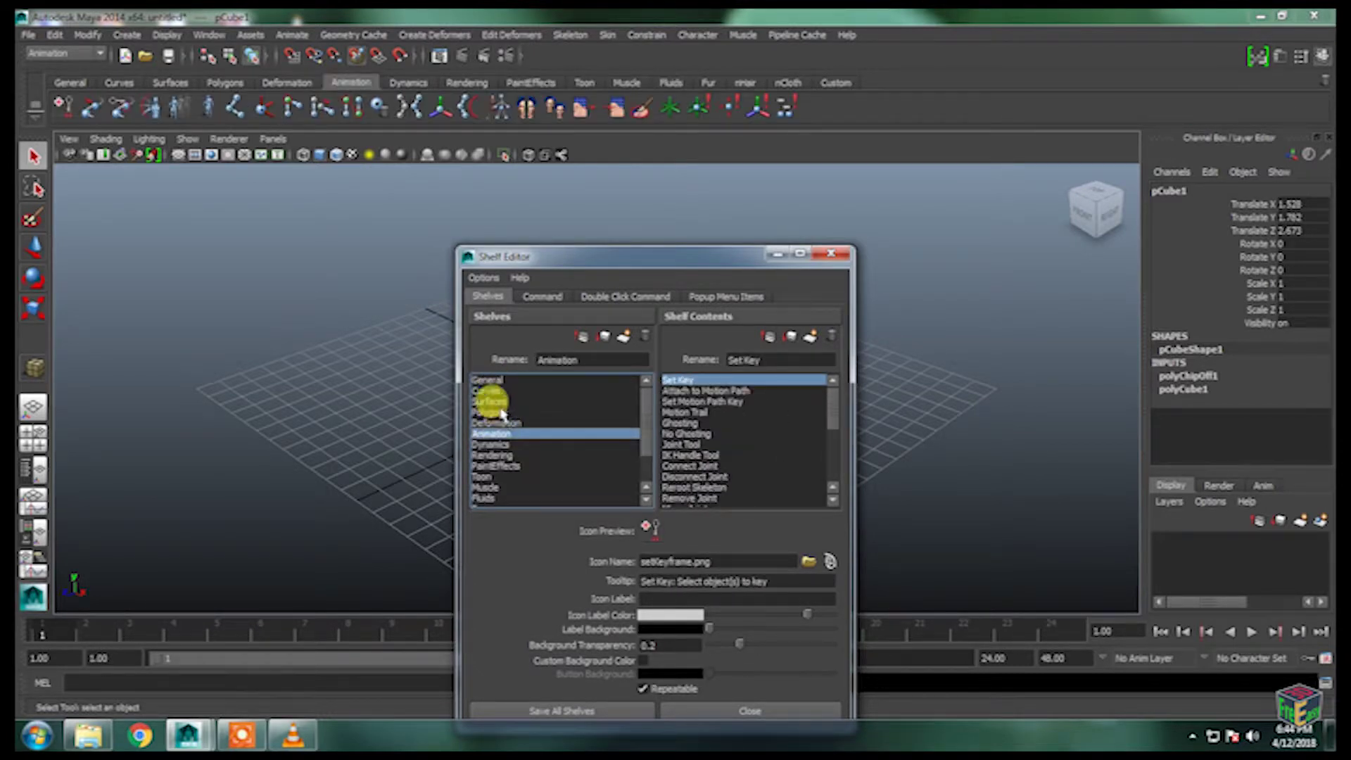
pyautogui.click(501, 412)
pyautogui.click(689, 413)
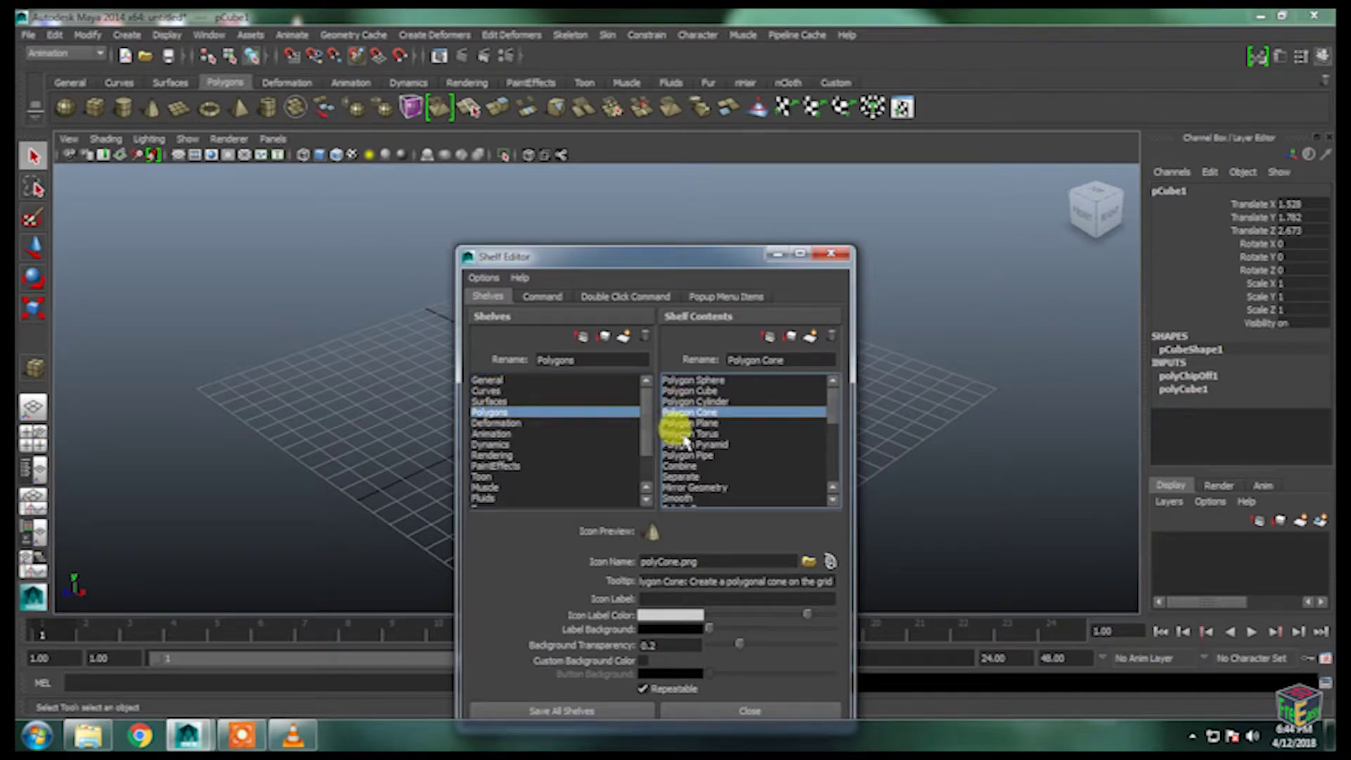
pyautogui.click(686, 444)
pyautogui.click(544, 297)
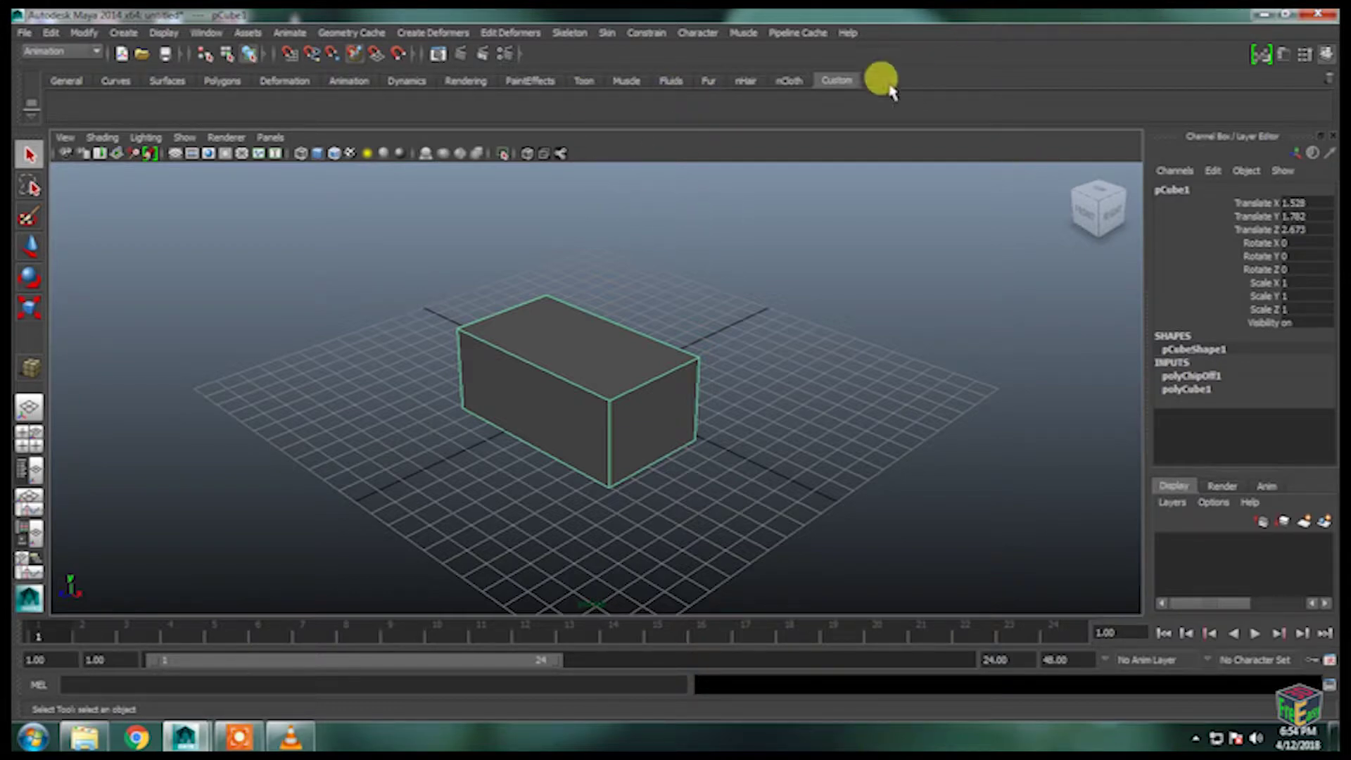
# Use Shelf > New Shelf to add an empty shelf named 'Blue'.
pyautogui.click(28, 113)
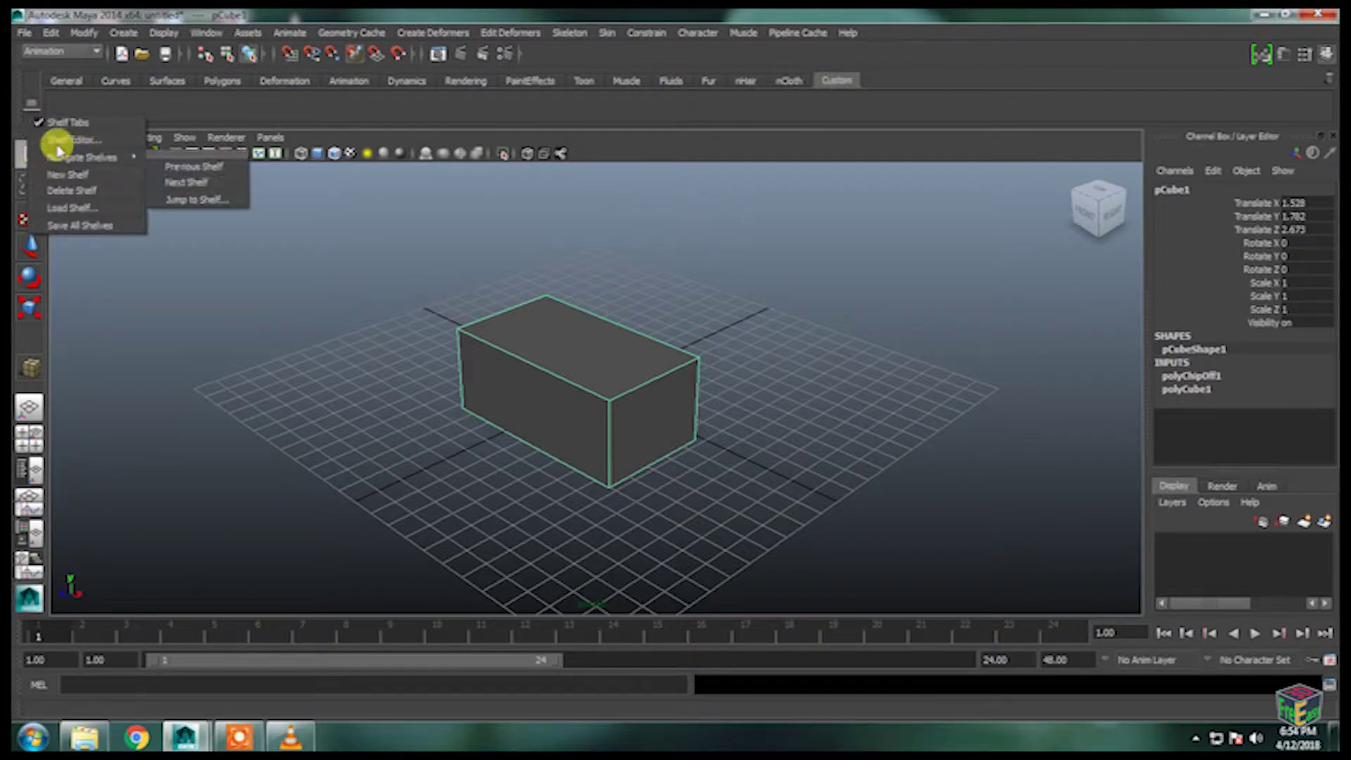
pyautogui.click(65, 174)
pyautogui.click(706, 366)
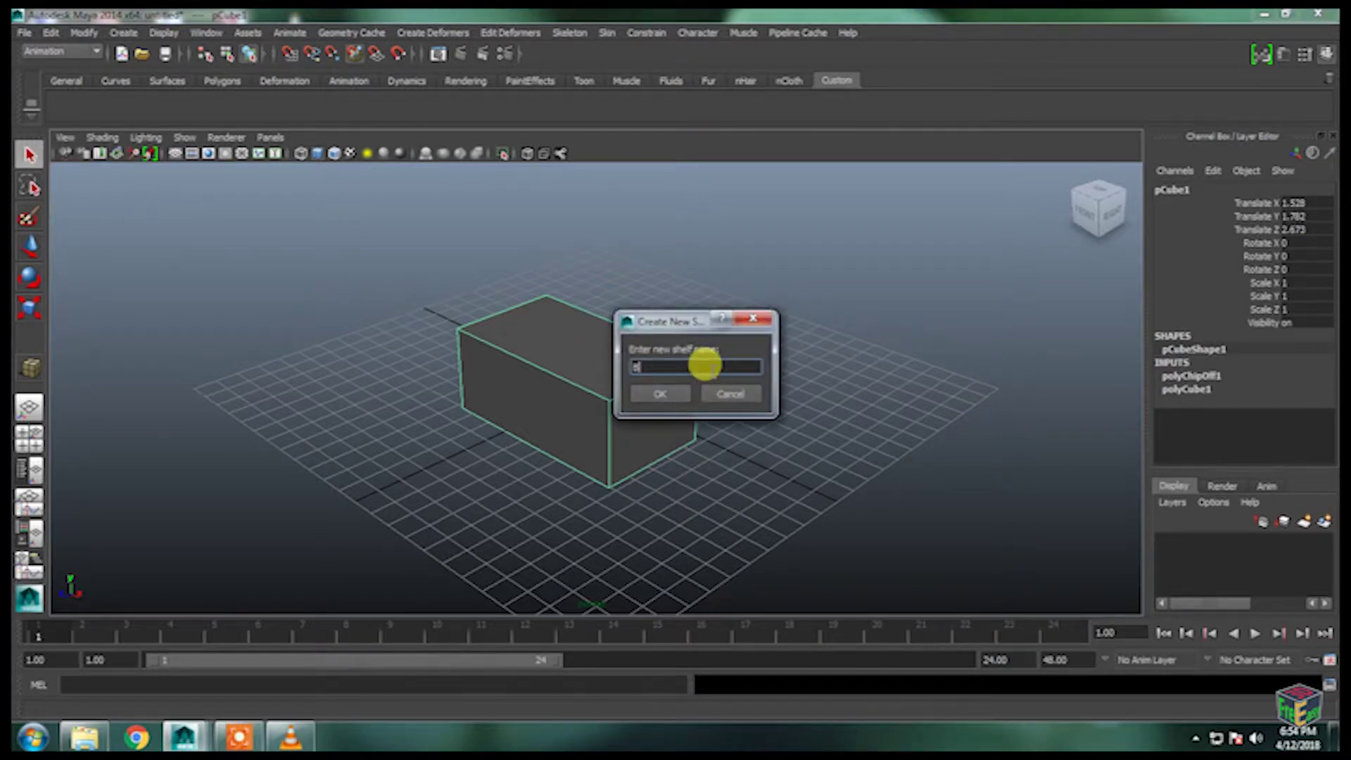
pyautogui.write('Blue')
pyautogui.press('Return')
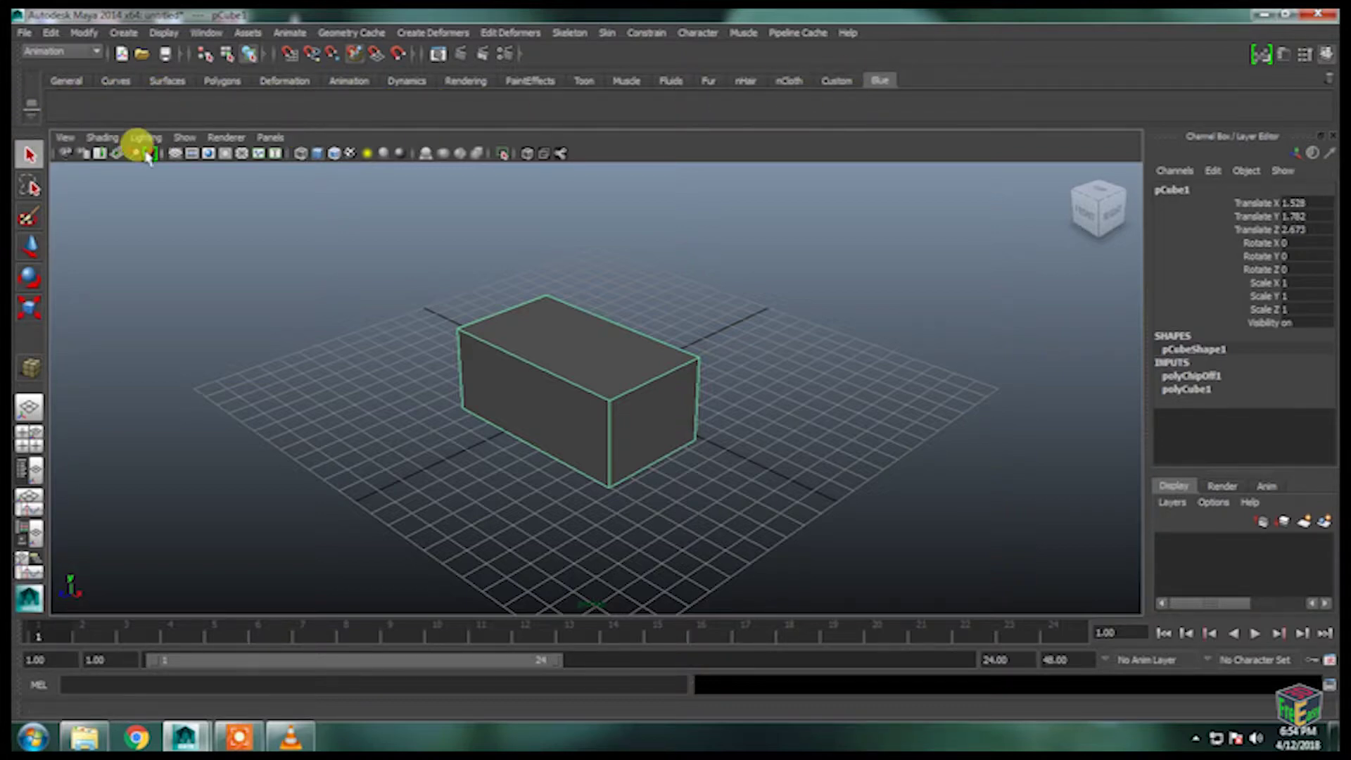
# Delete the Blue shelf, then switch to the four-view top, persp, front, side layout.
pyautogui.click(40, 120)
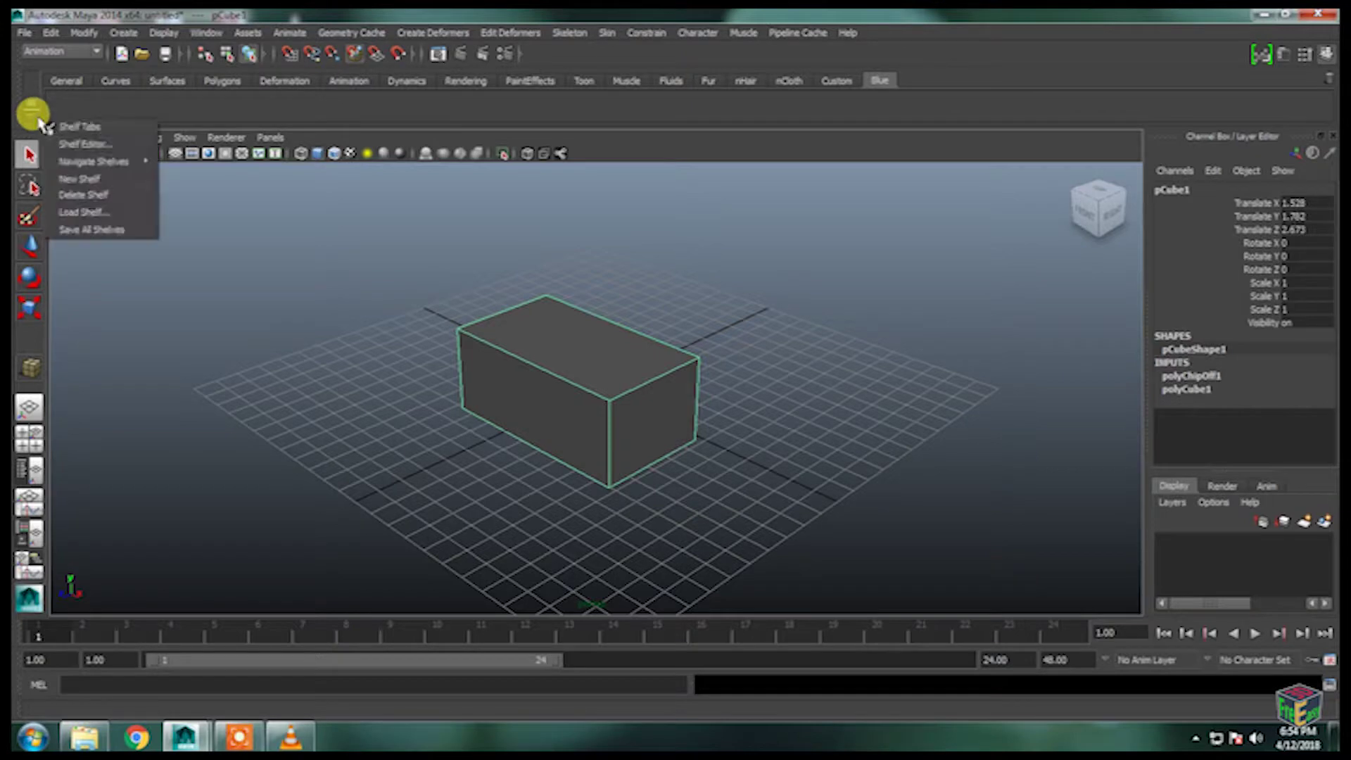
pyautogui.click(82, 197)
pyautogui.click(622, 370)
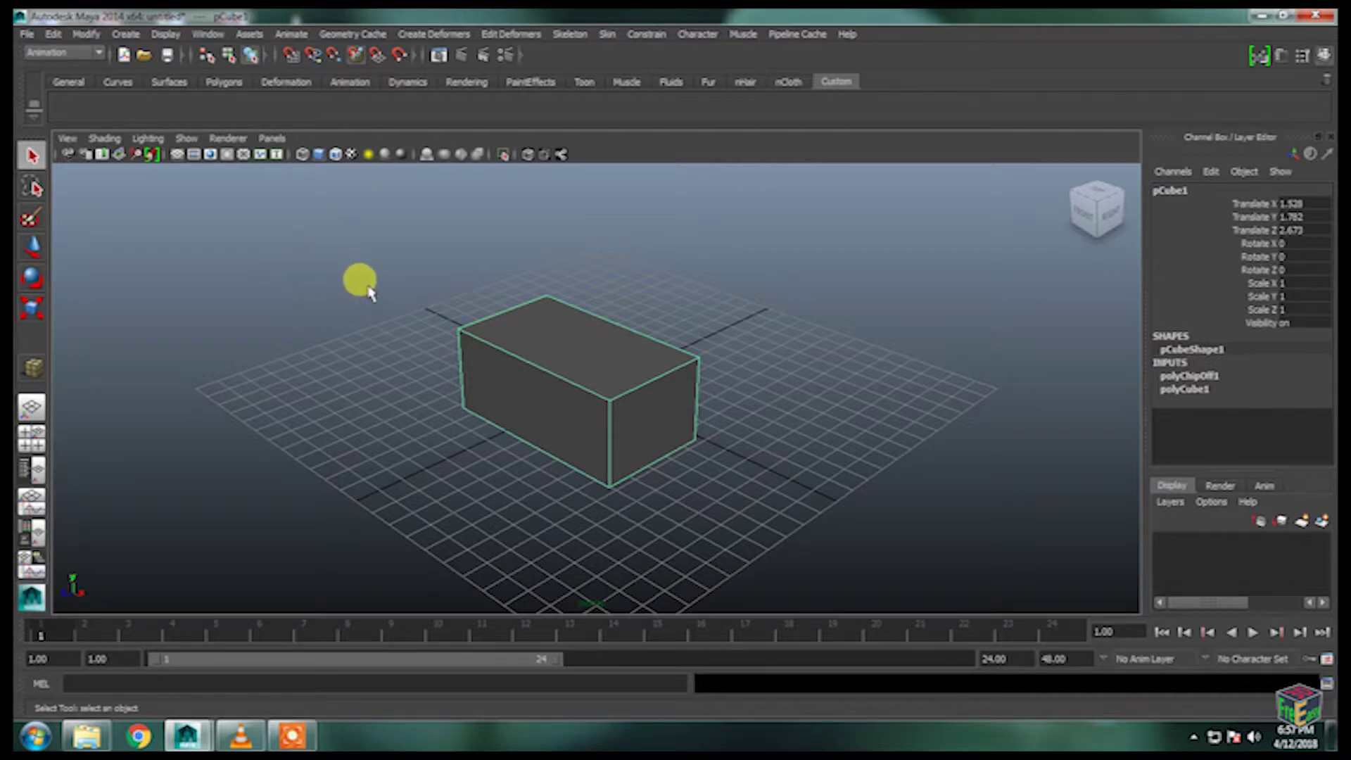
pyautogui.press('space')
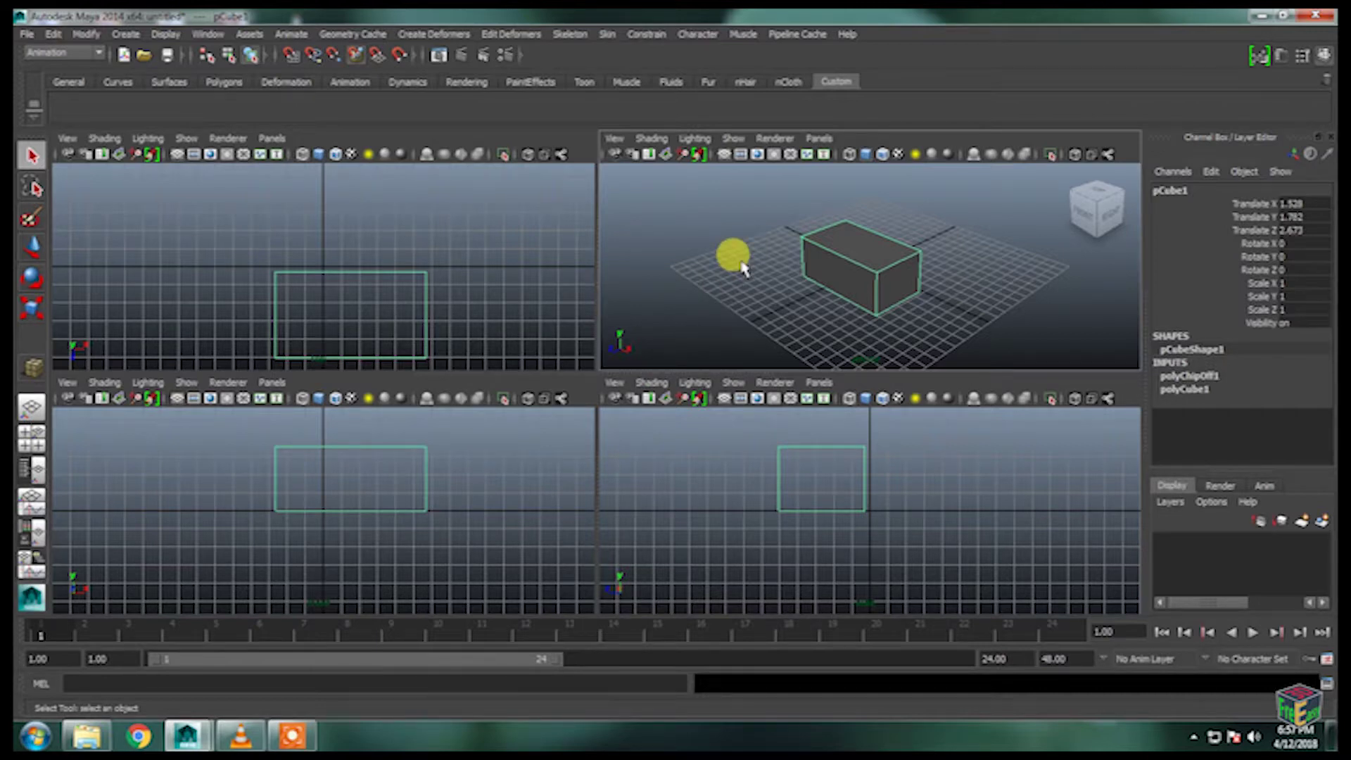
# Maximize the perspective panel and look through its View menu.
pyautogui.press('space')
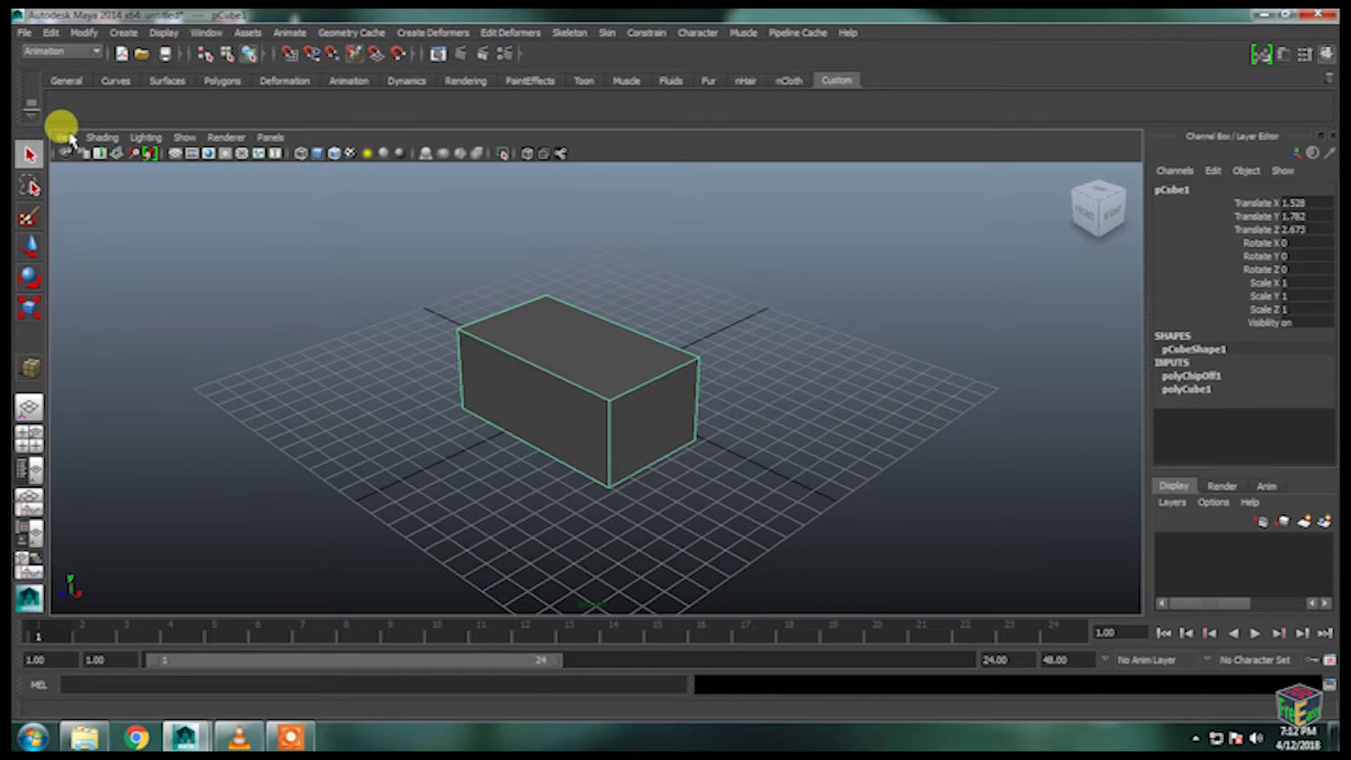
pyautogui.click(71, 139)
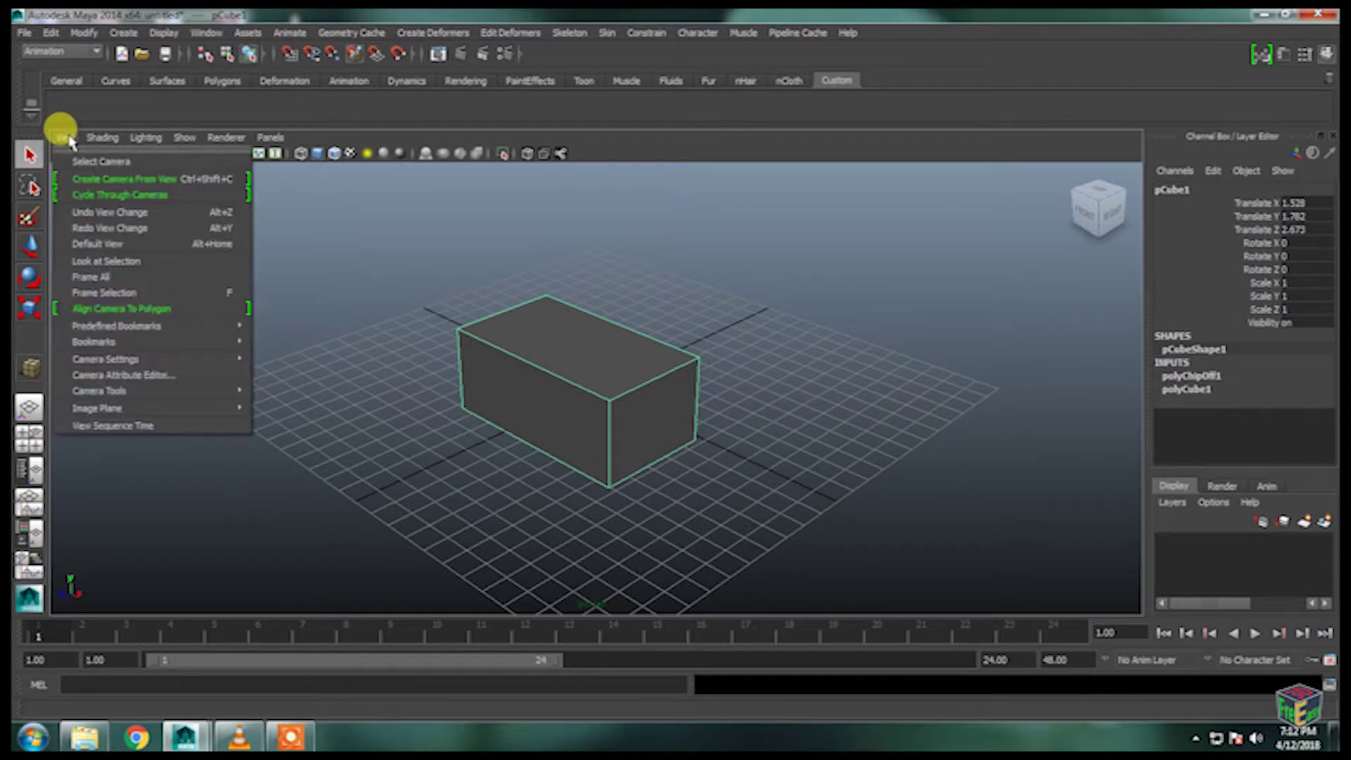
pyautogui.moveTo(94, 146)
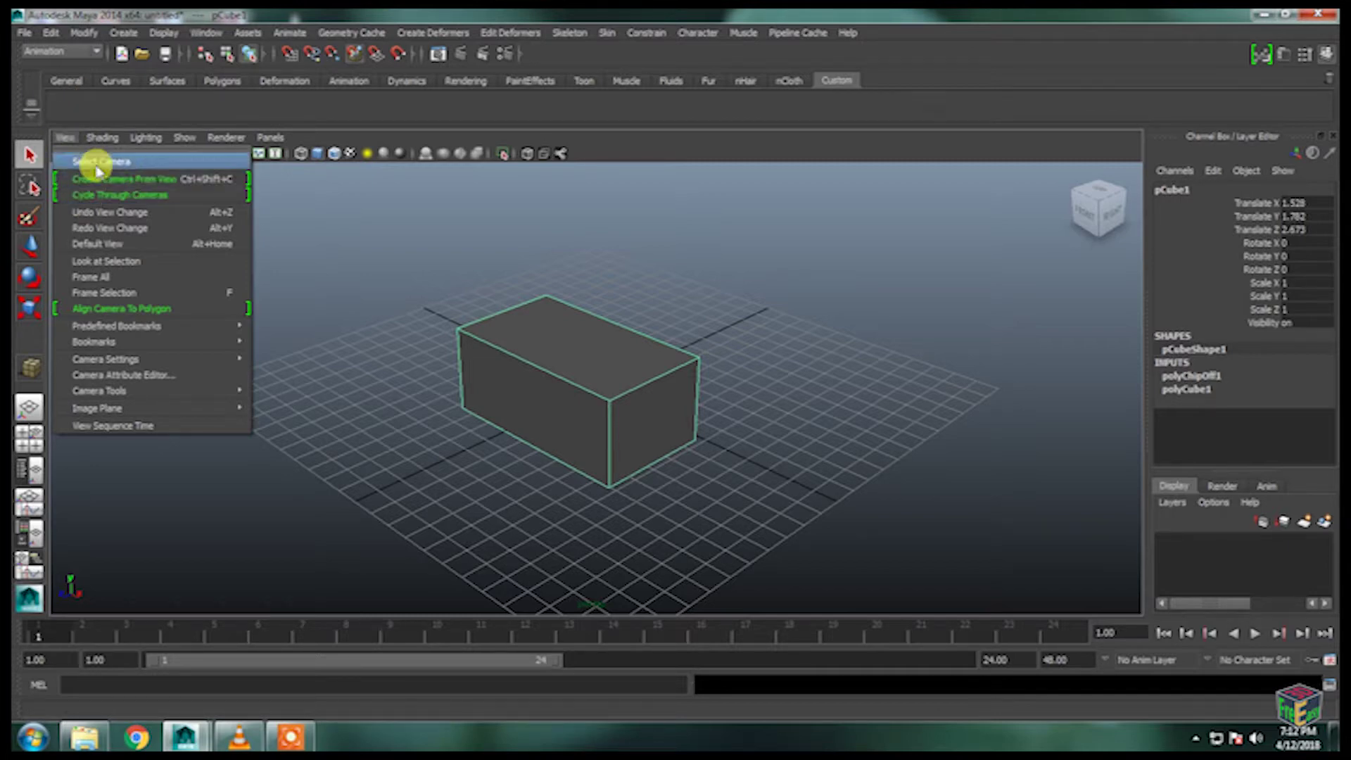
pyautogui.moveTo(119, 365)
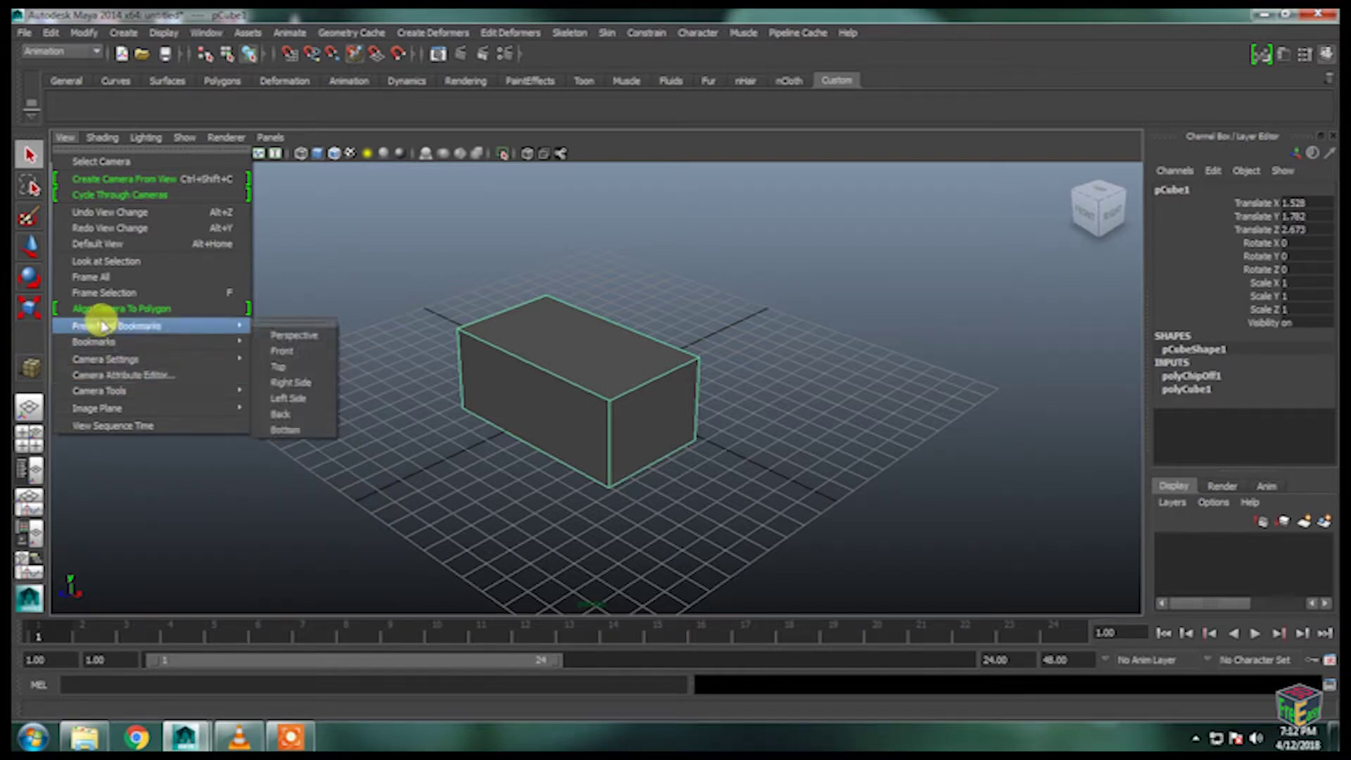
pyautogui.click(78, 141)
pyautogui.click(101, 138)
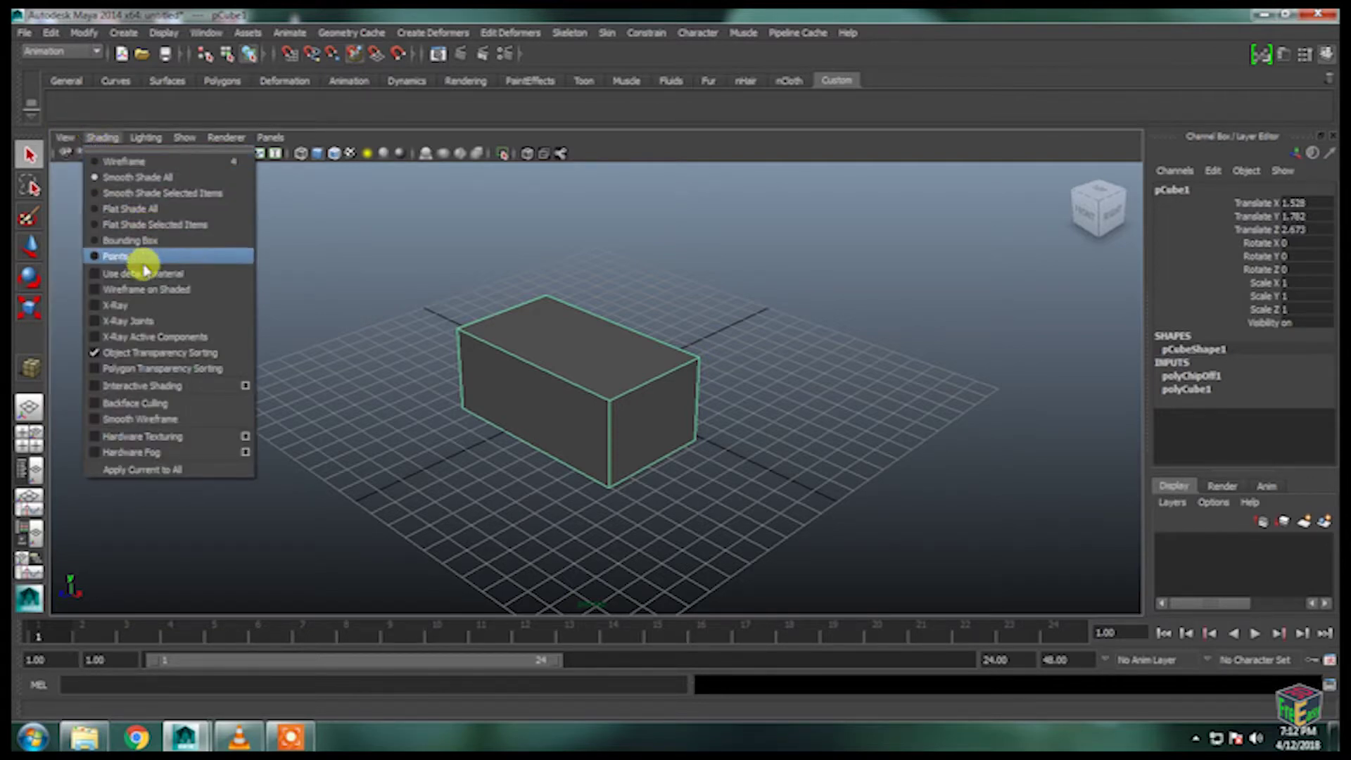
# Switch the box to Wireframe, then back to Smooth Shade All.
pyautogui.click(104, 165)
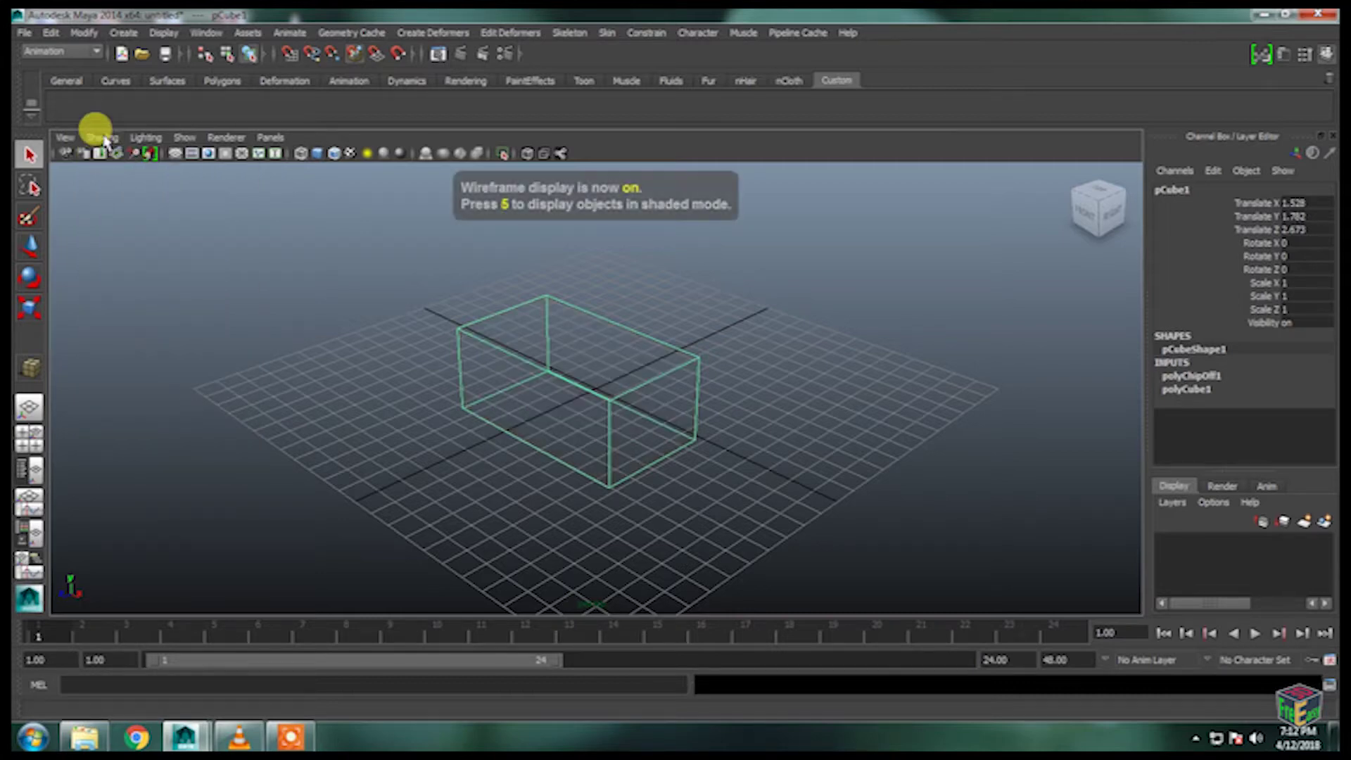
pyautogui.click(102, 137)
pyautogui.click(109, 182)
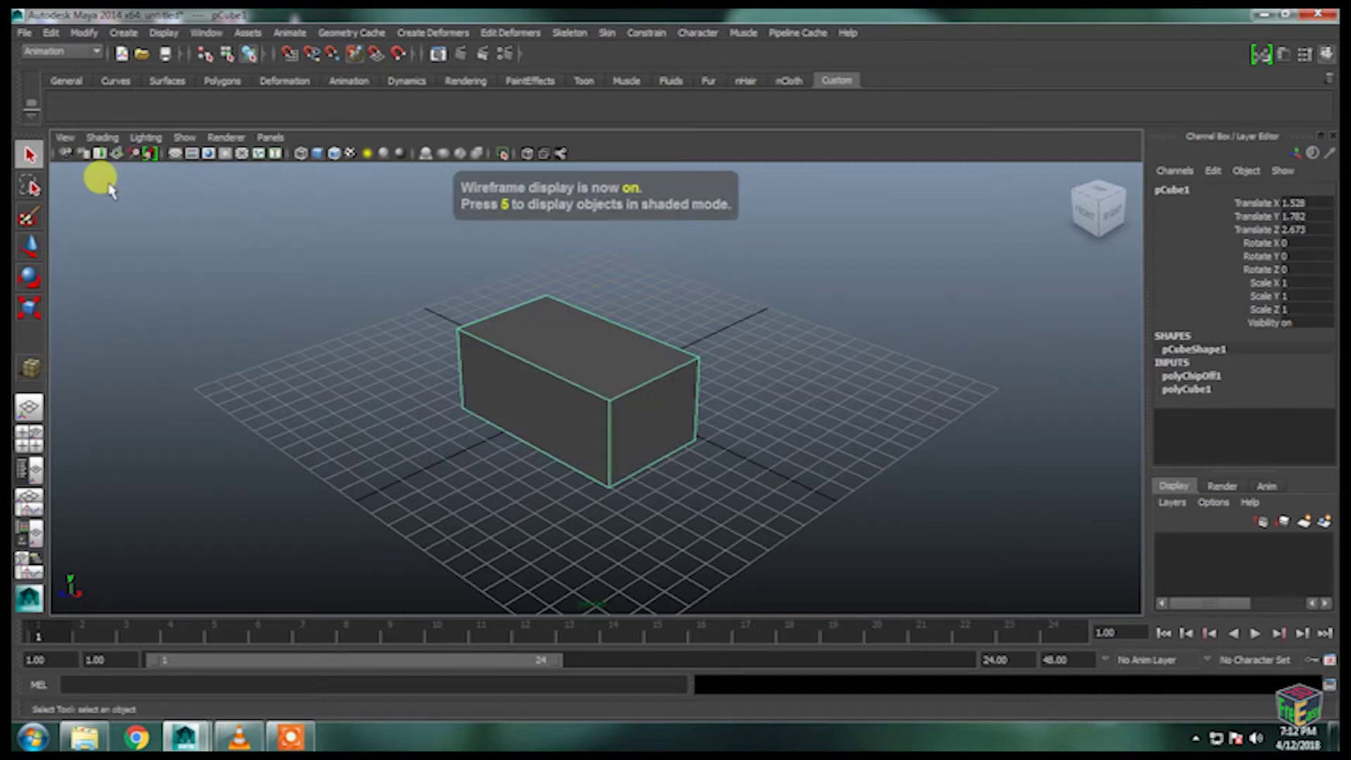
# Turn on Wireframe on Shaded and toggle Interactive Shading for the view.
pyautogui.click(102, 138)
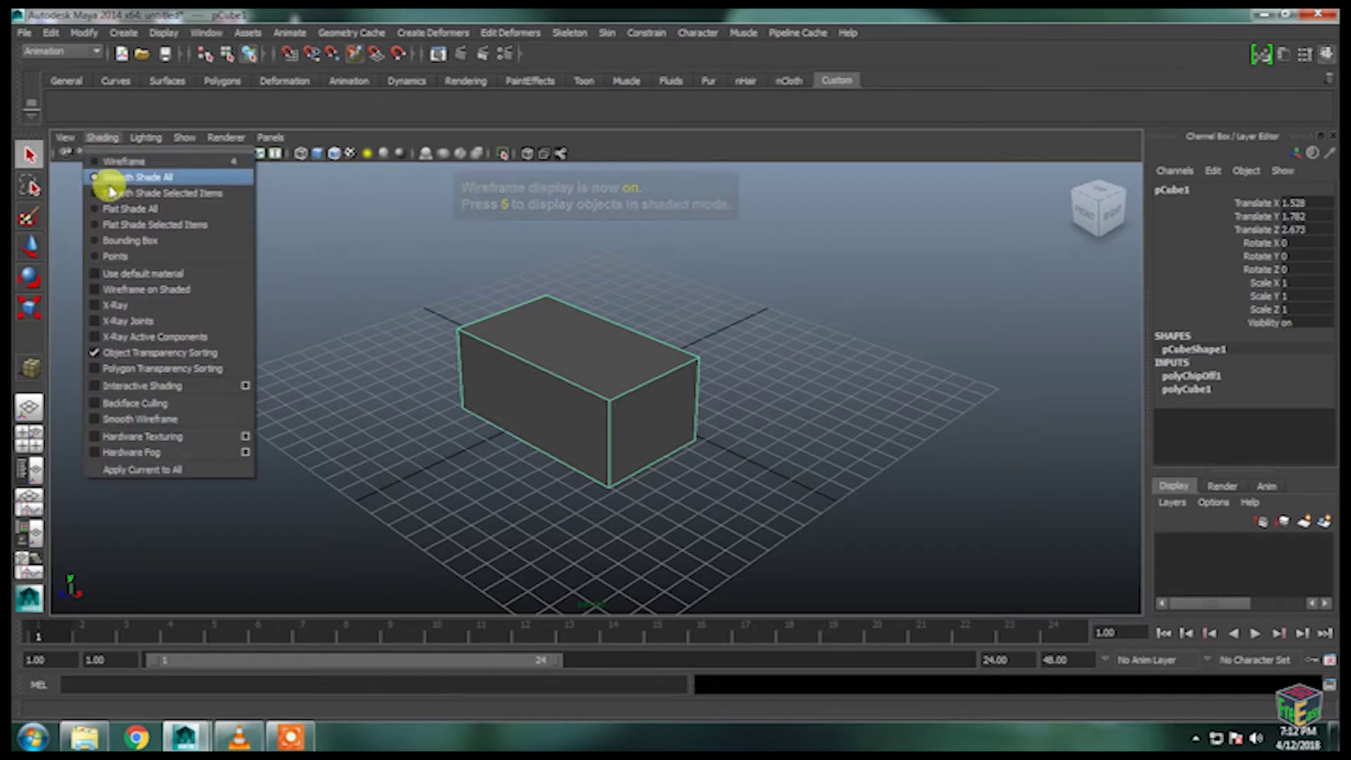
pyautogui.click(131, 289)
pyautogui.click(102, 137)
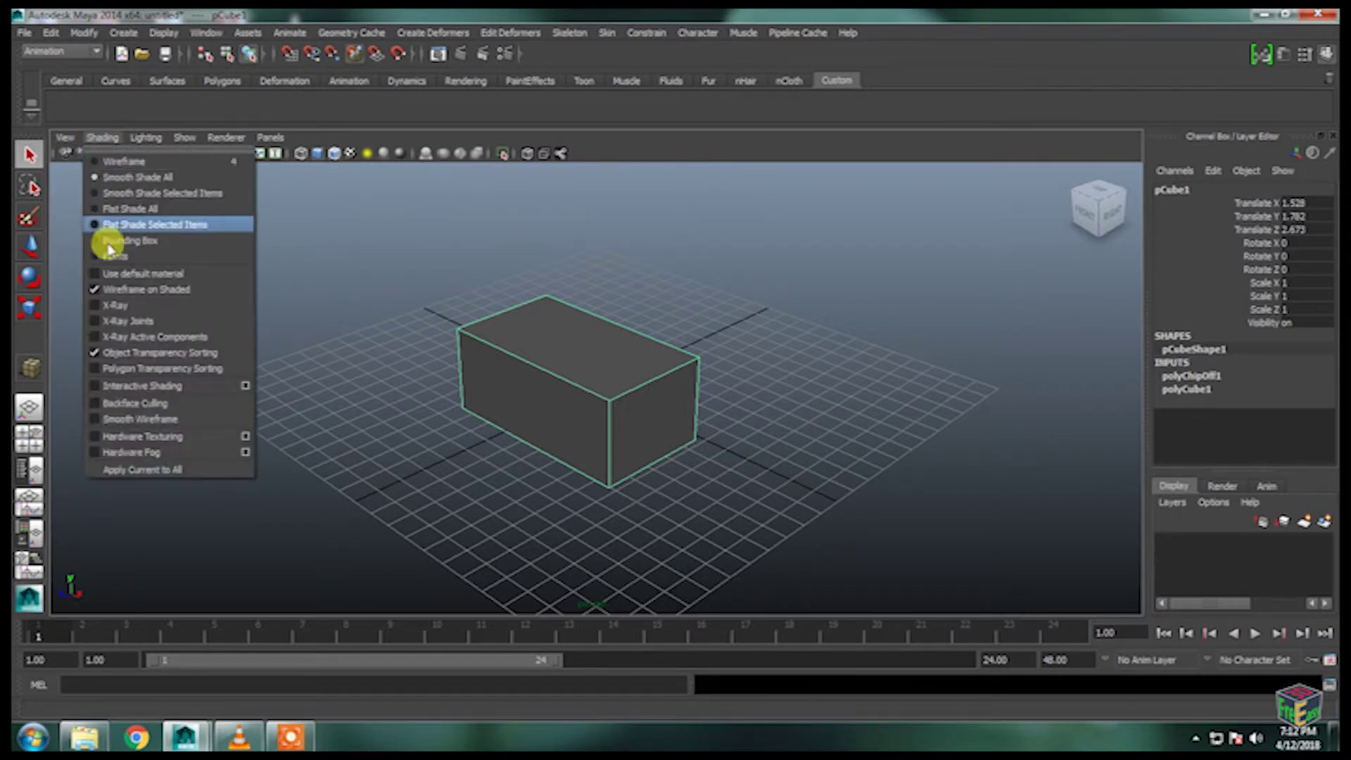
pyautogui.click(115, 386)
pyautogui.click(143, 141)
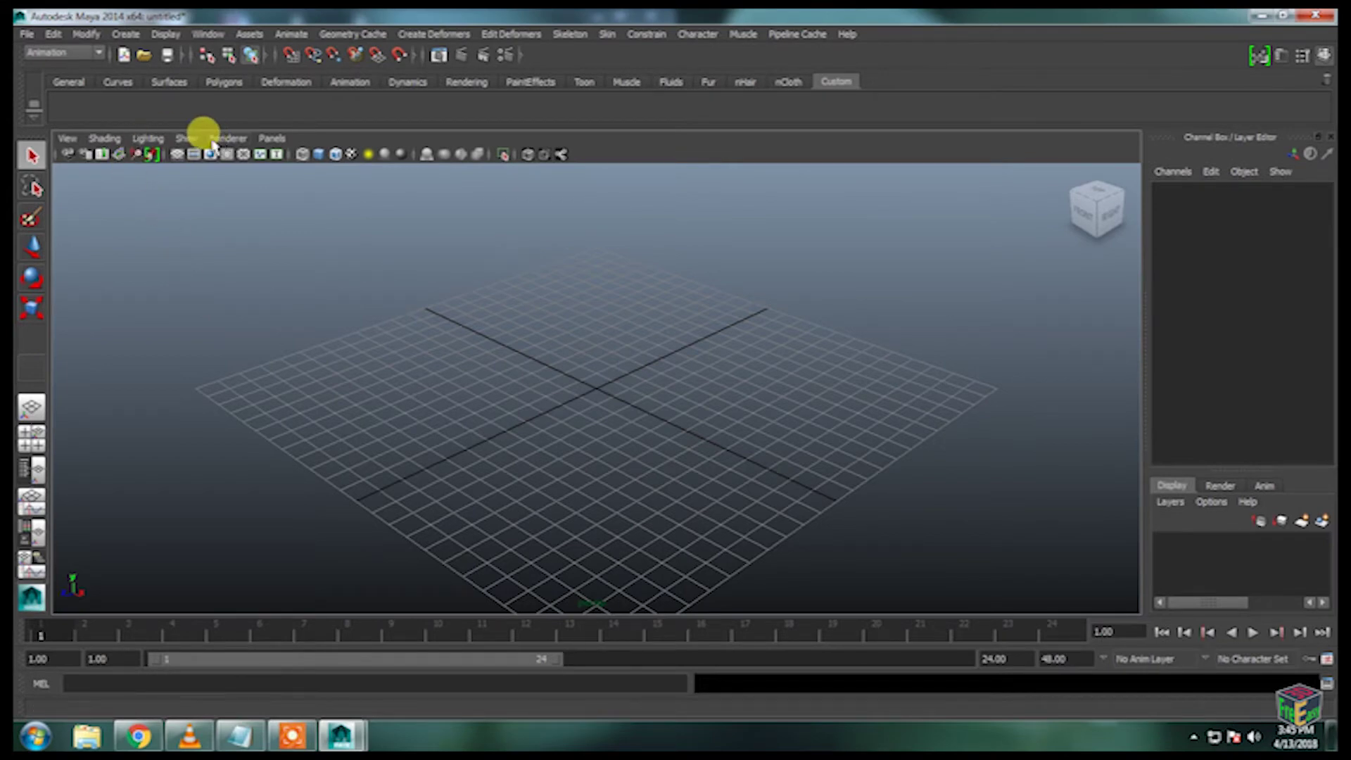
# Draw a new polygon cube from the Polygons shelf and shade it with 5.
pyautogui.click(190, 138)
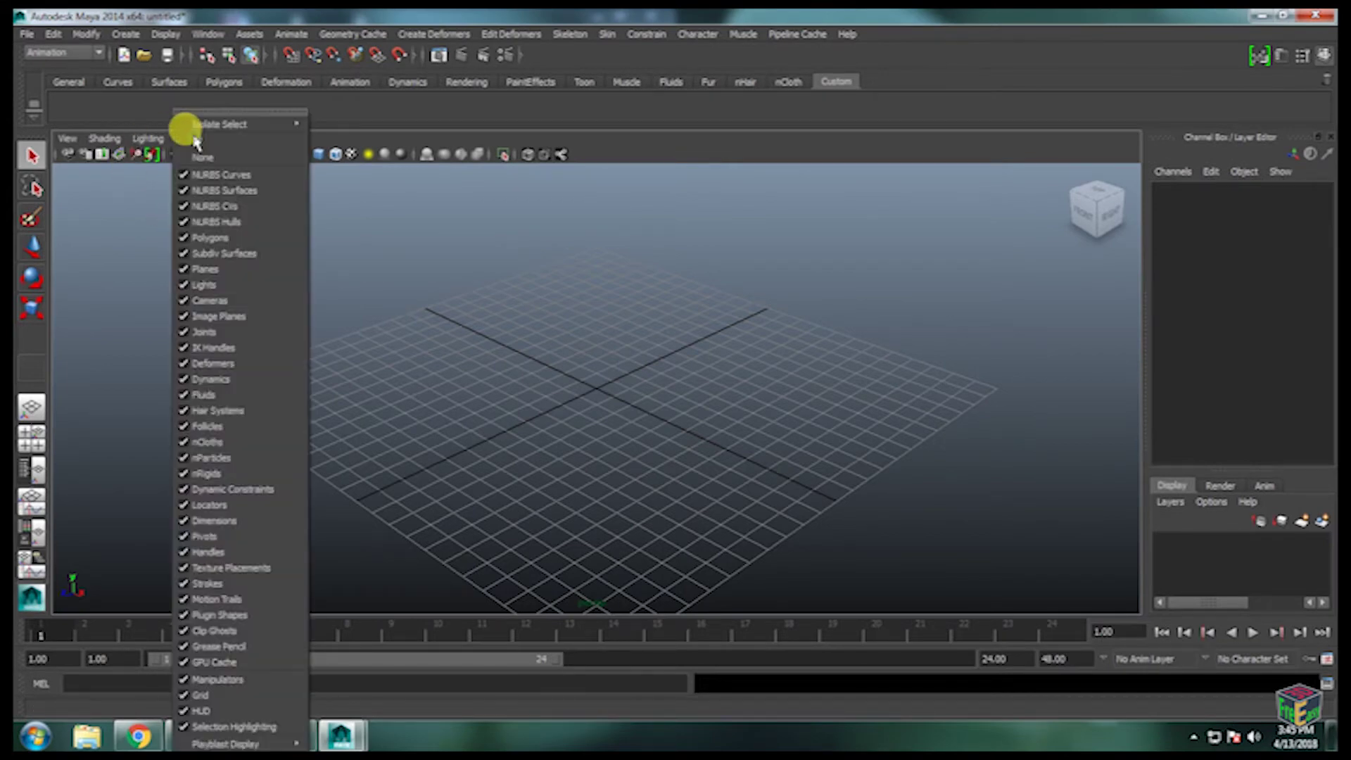
pyautogui.click(128, 214)
pyautogui.click(189, 139)
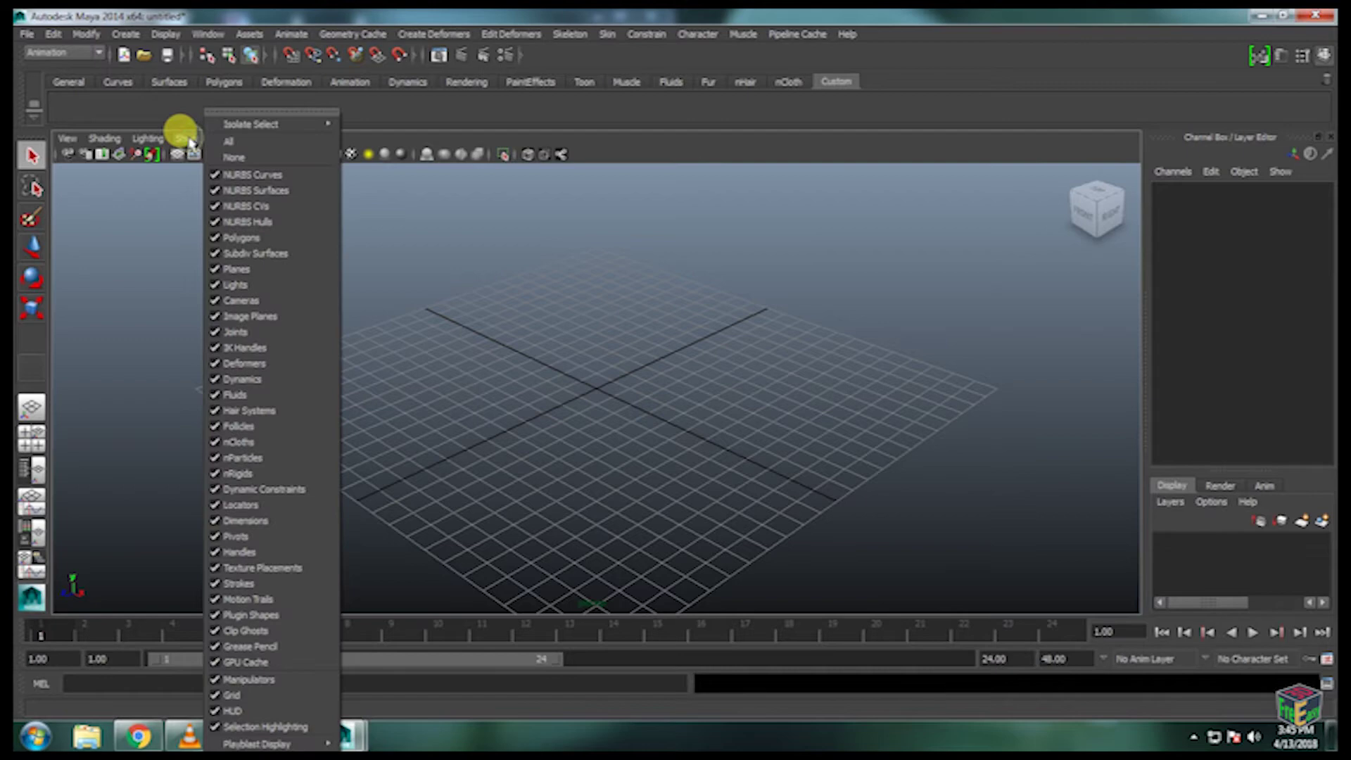
pyautogui.click(186, 136)
pyautogui.click(219, 81)
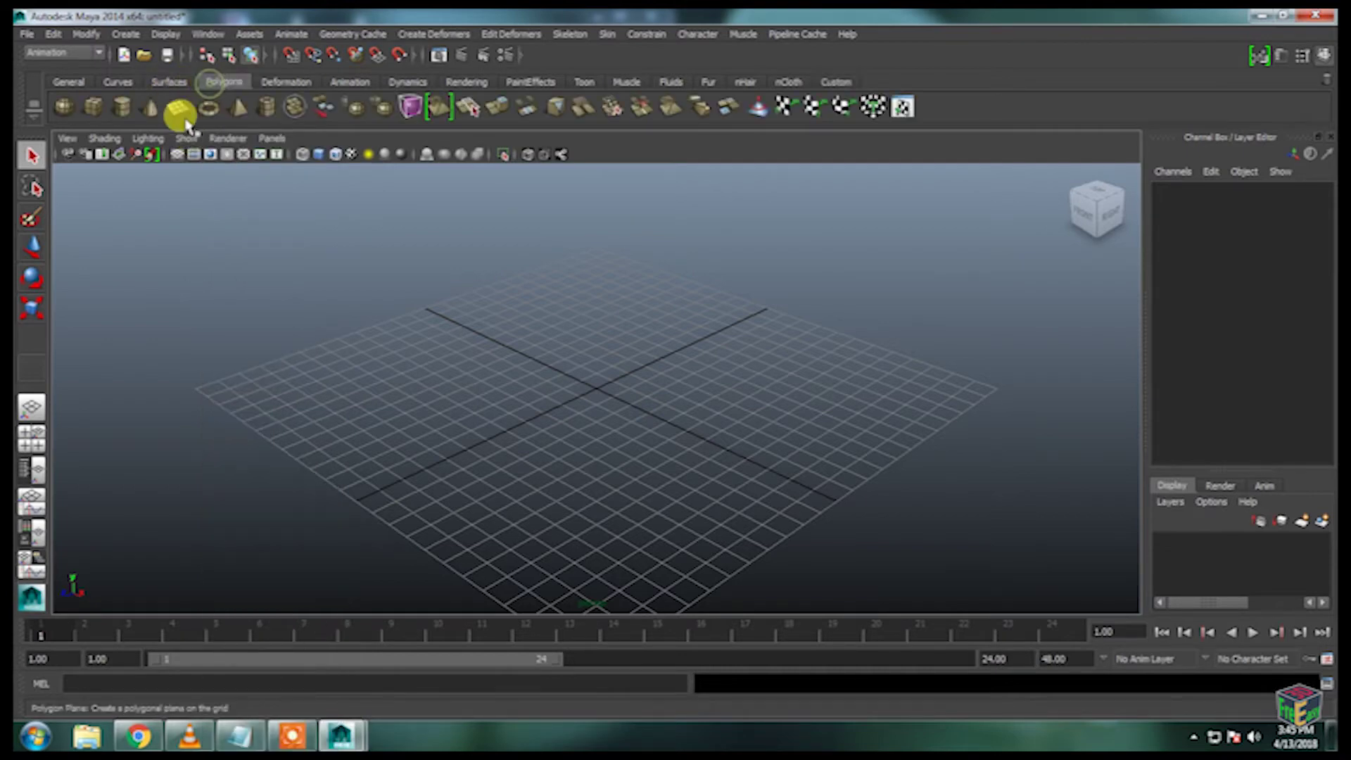
pyautogui.click(93, 107)
pyautogui.moveTo(554, 379); pyautogui.dragTo(605, 482)
pyautogui.moveTo(601, 437); pyautogui.dragTo(621, 328)
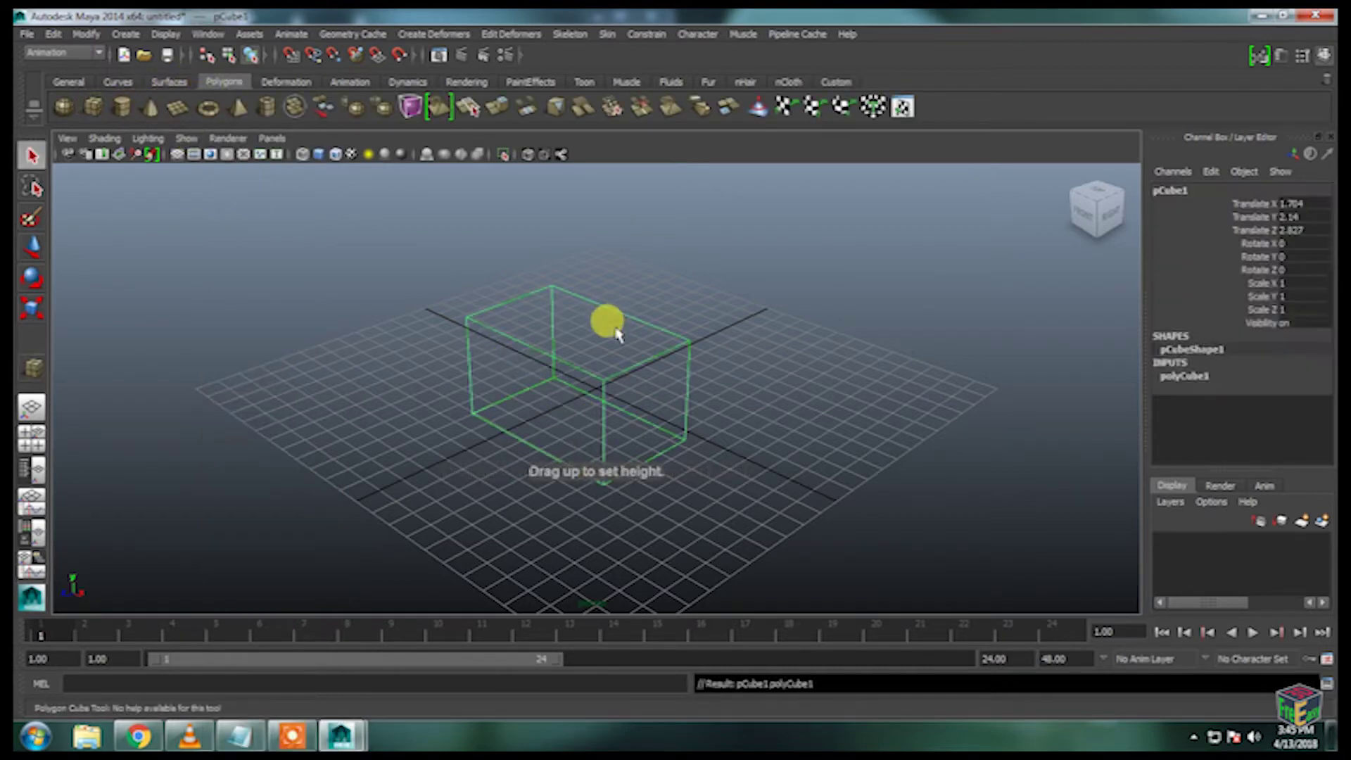
pyautogui.press('5')
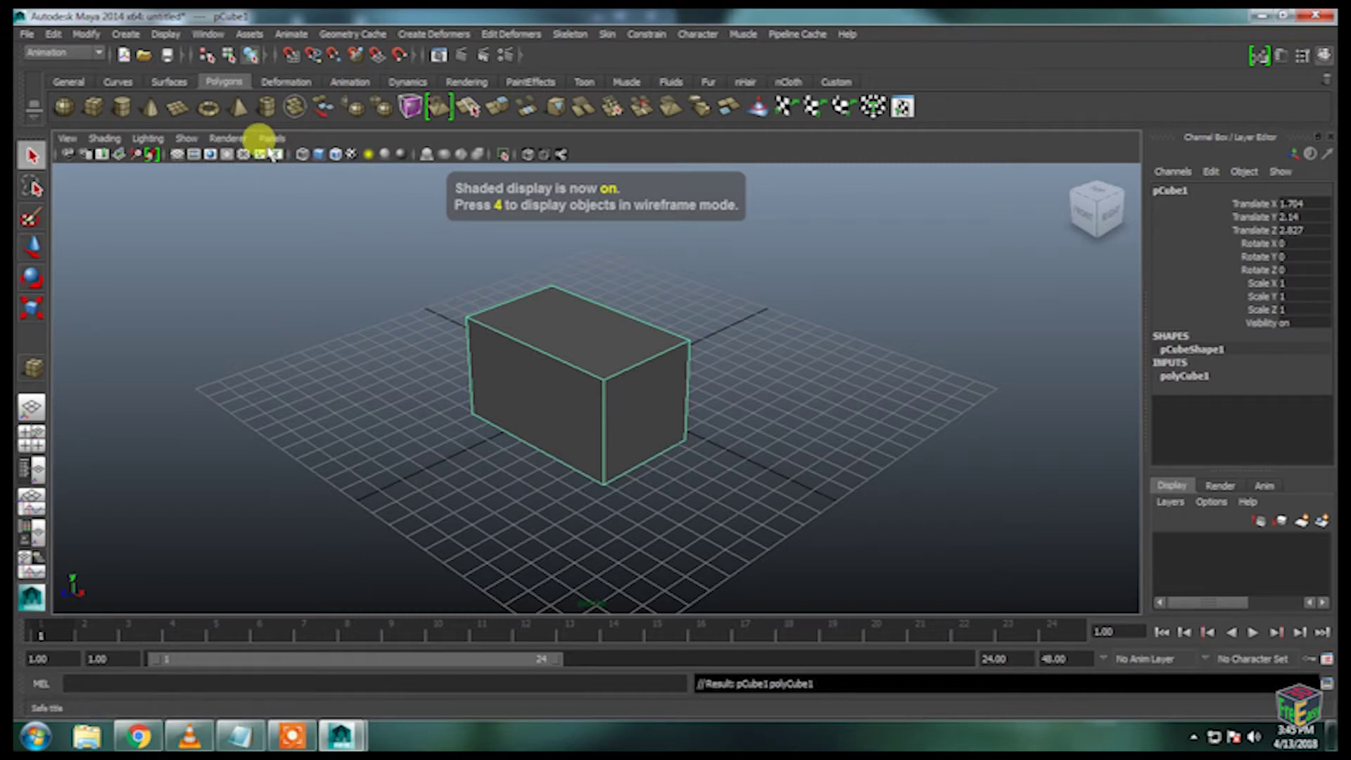
# Hide polygons with Show > Polygons, then show them again.
pyautogui.click(186, 138)
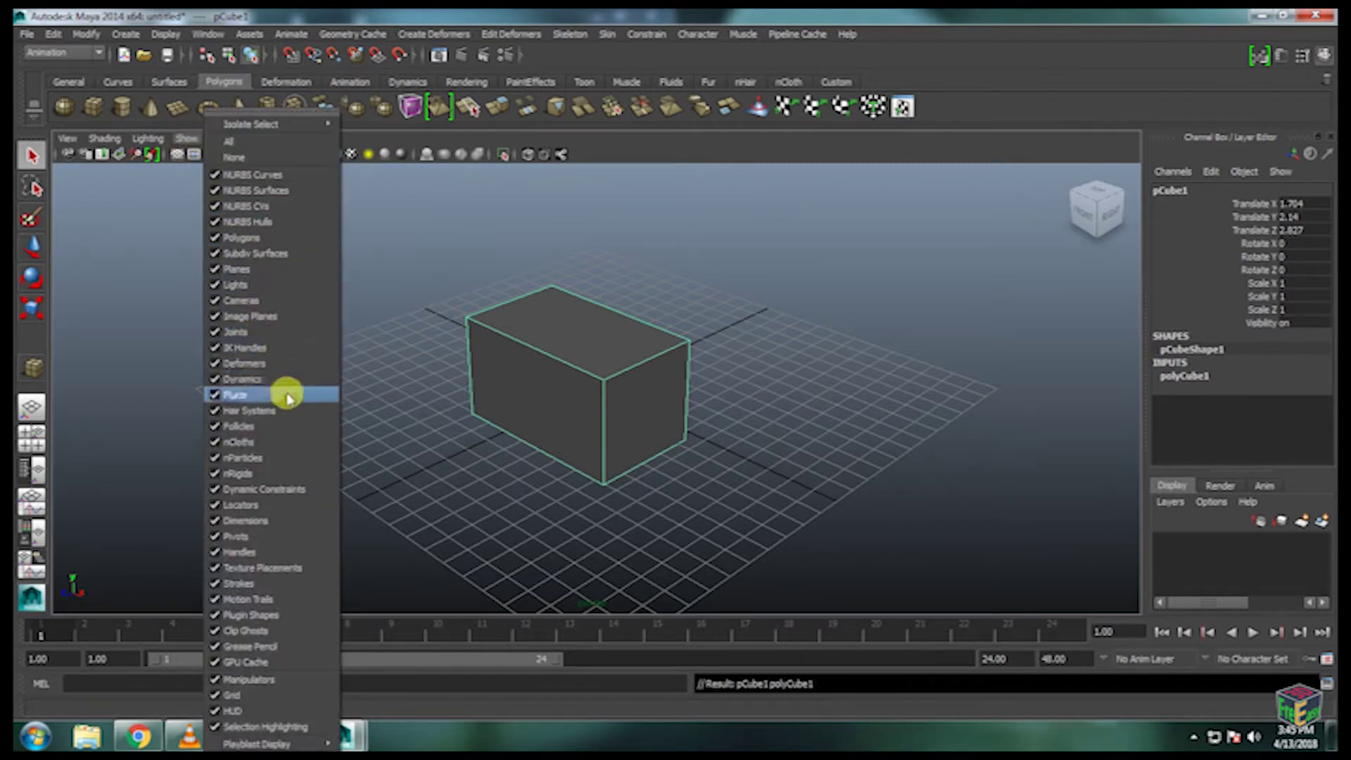
pyautogui.click(213, 239)
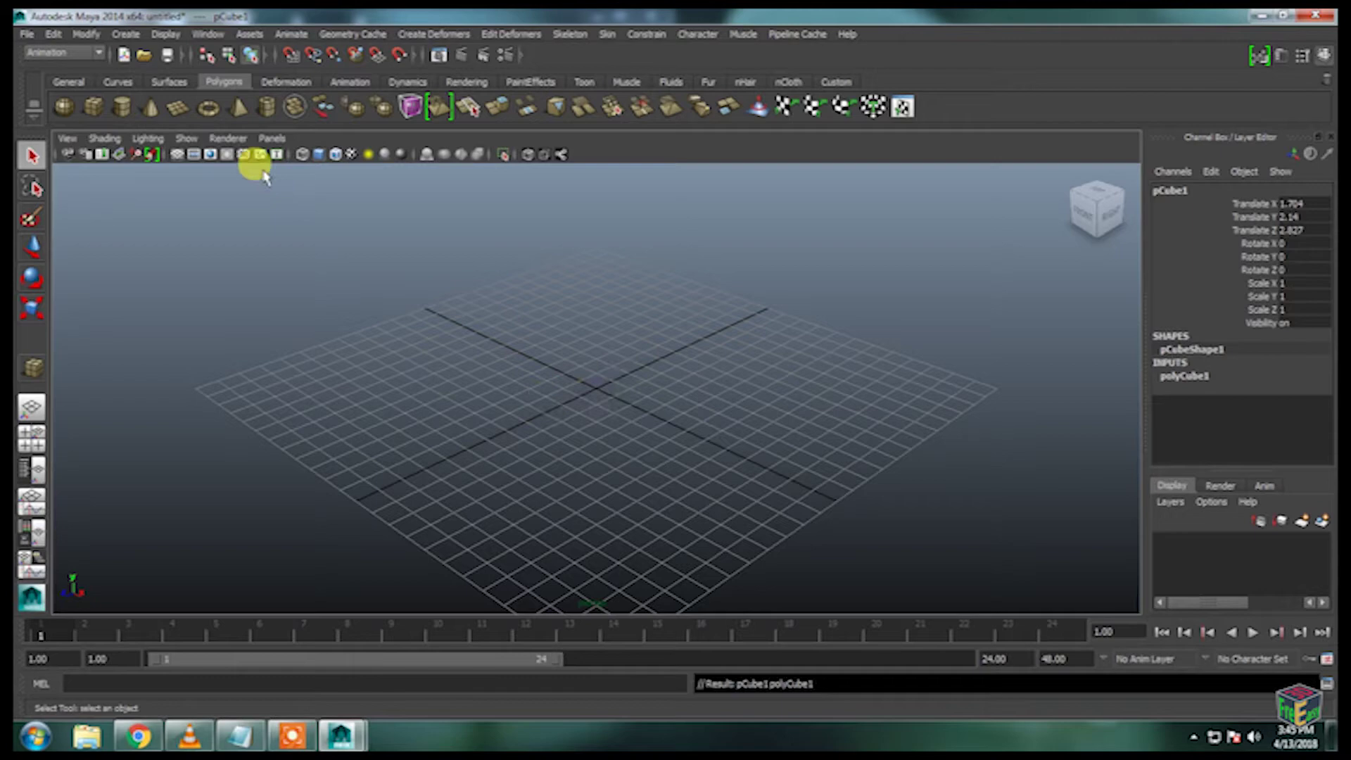
pyautogui.click(186, 138)
pyautogui.click(218, 239)
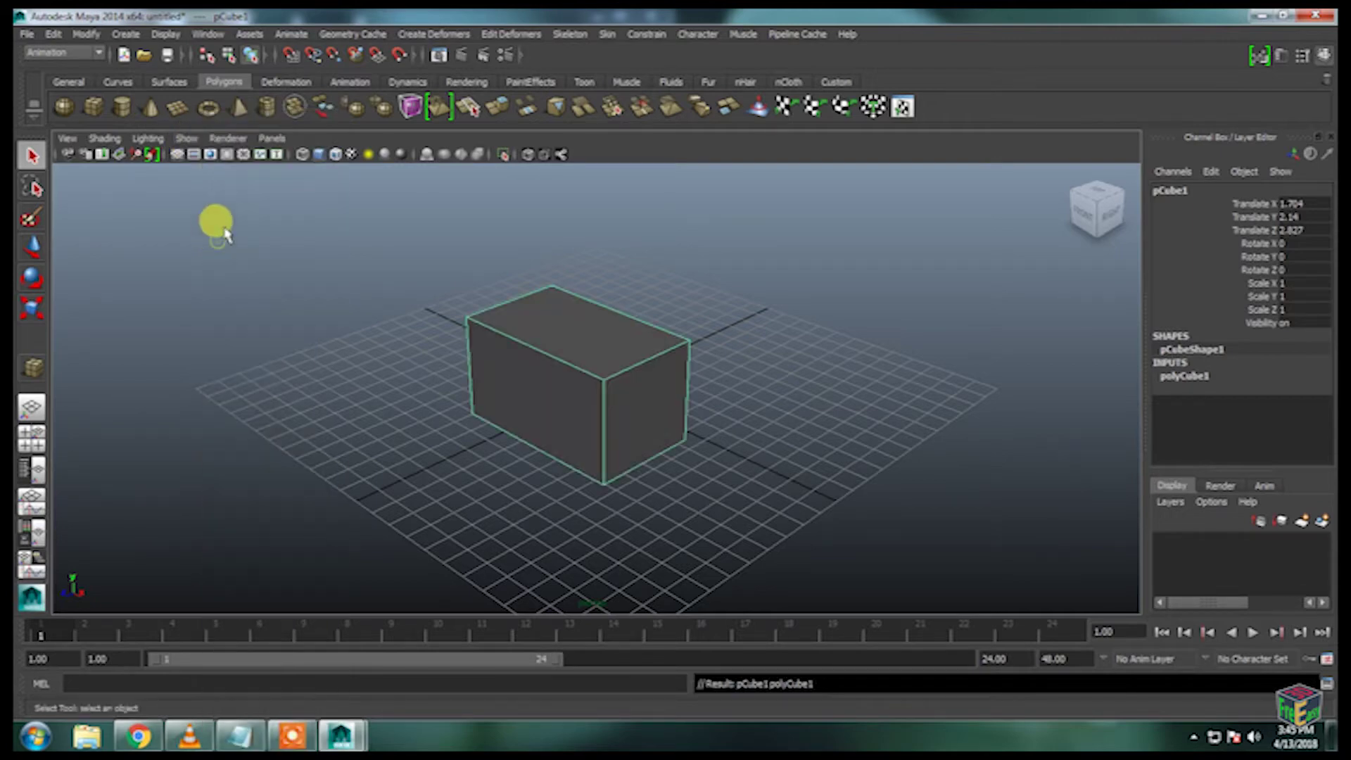
pyautogui.click(228, 139)
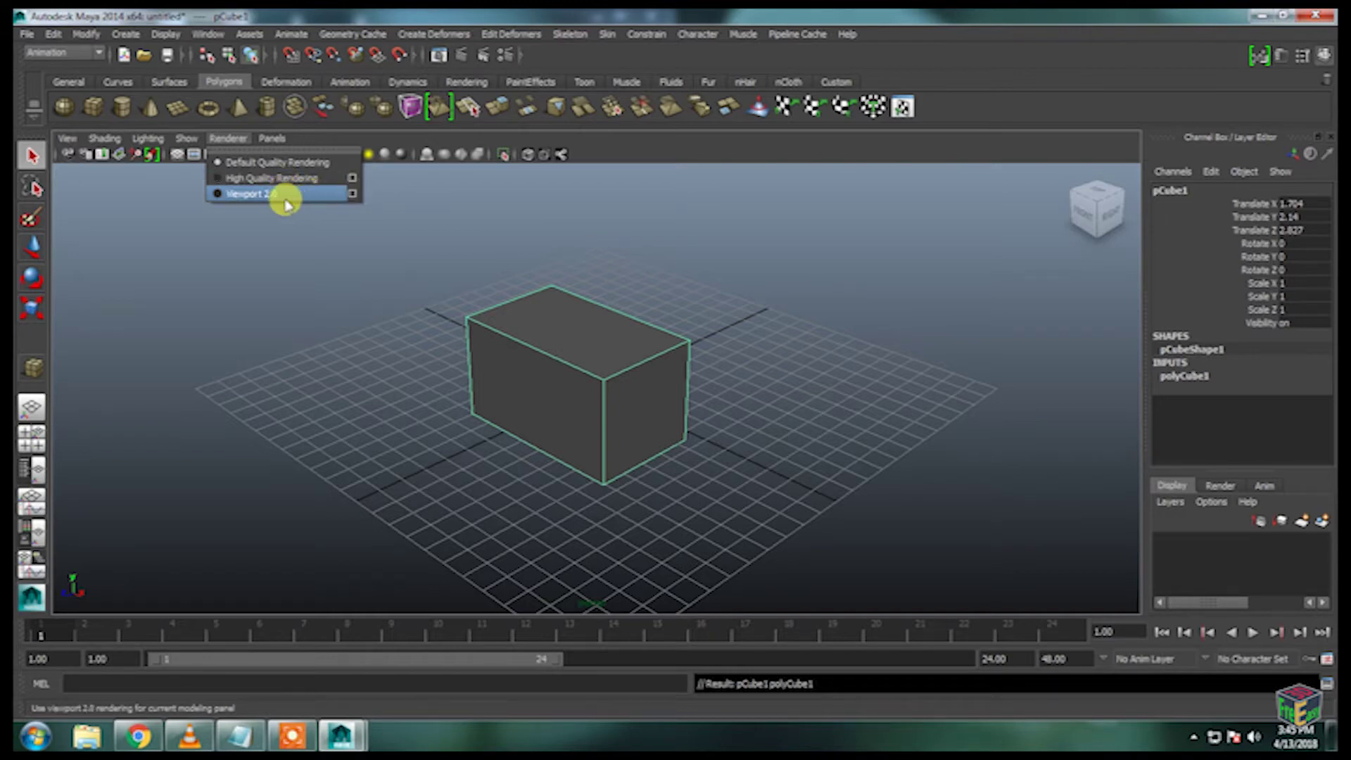
# Look over the Renderer menu's Default, High Quality and Viewport 2.0 options.
pyautogui.moveTo(268, 146)
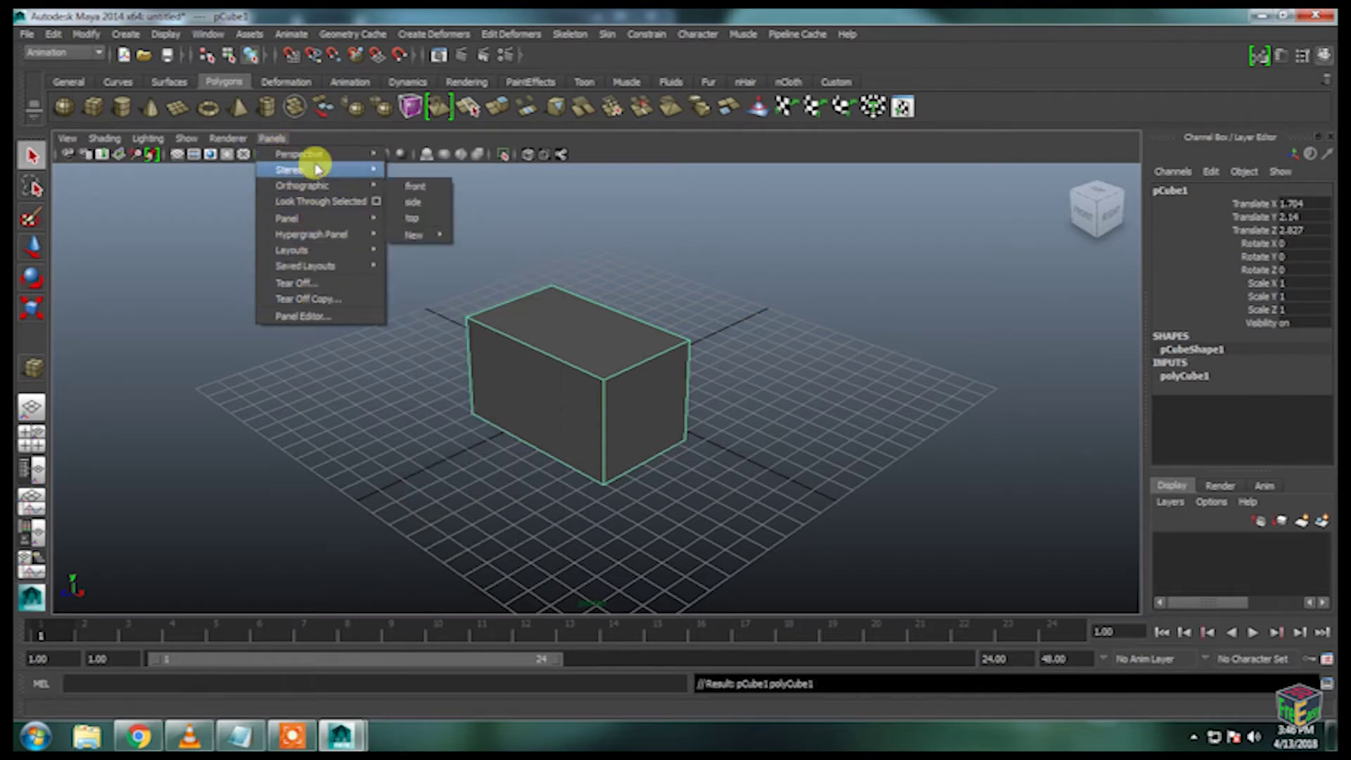
pyautogui.moveTo(326, 193)
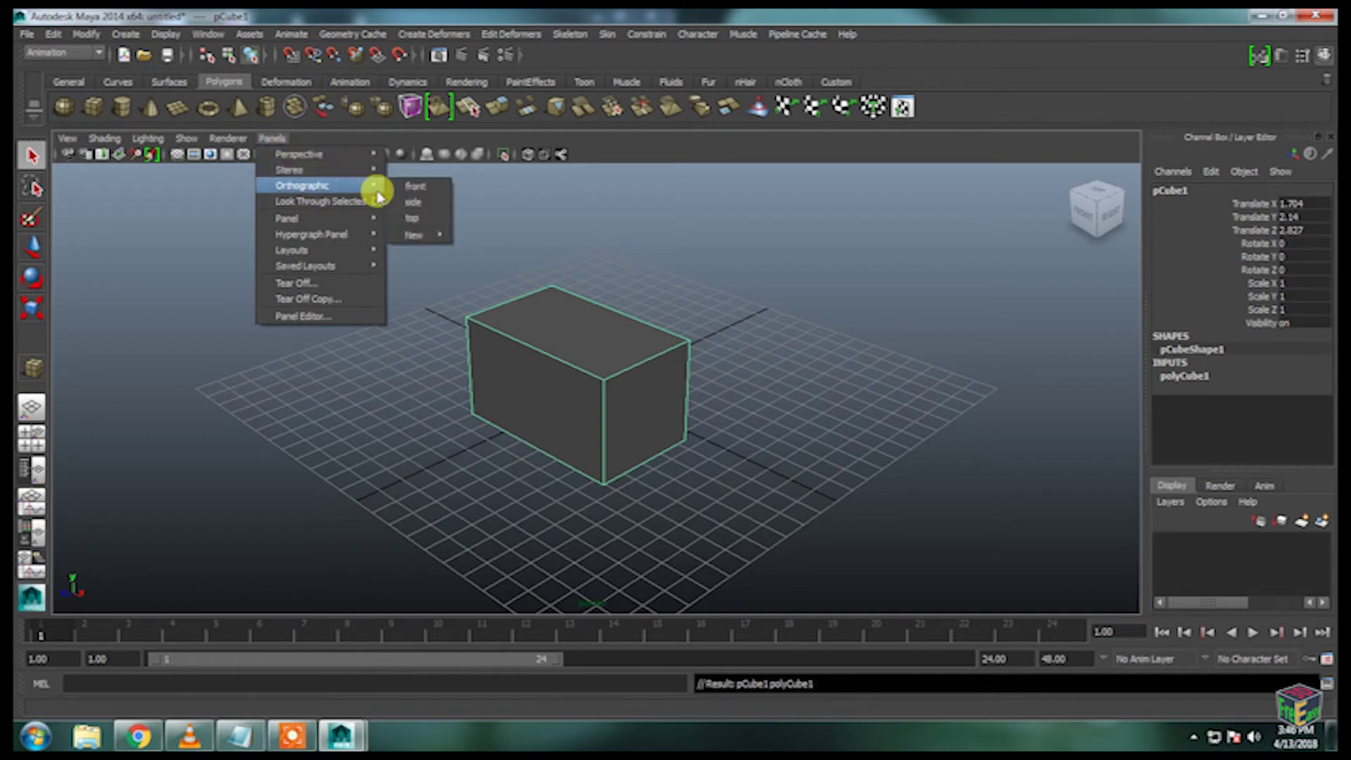
pyautogui.click(415, 186)
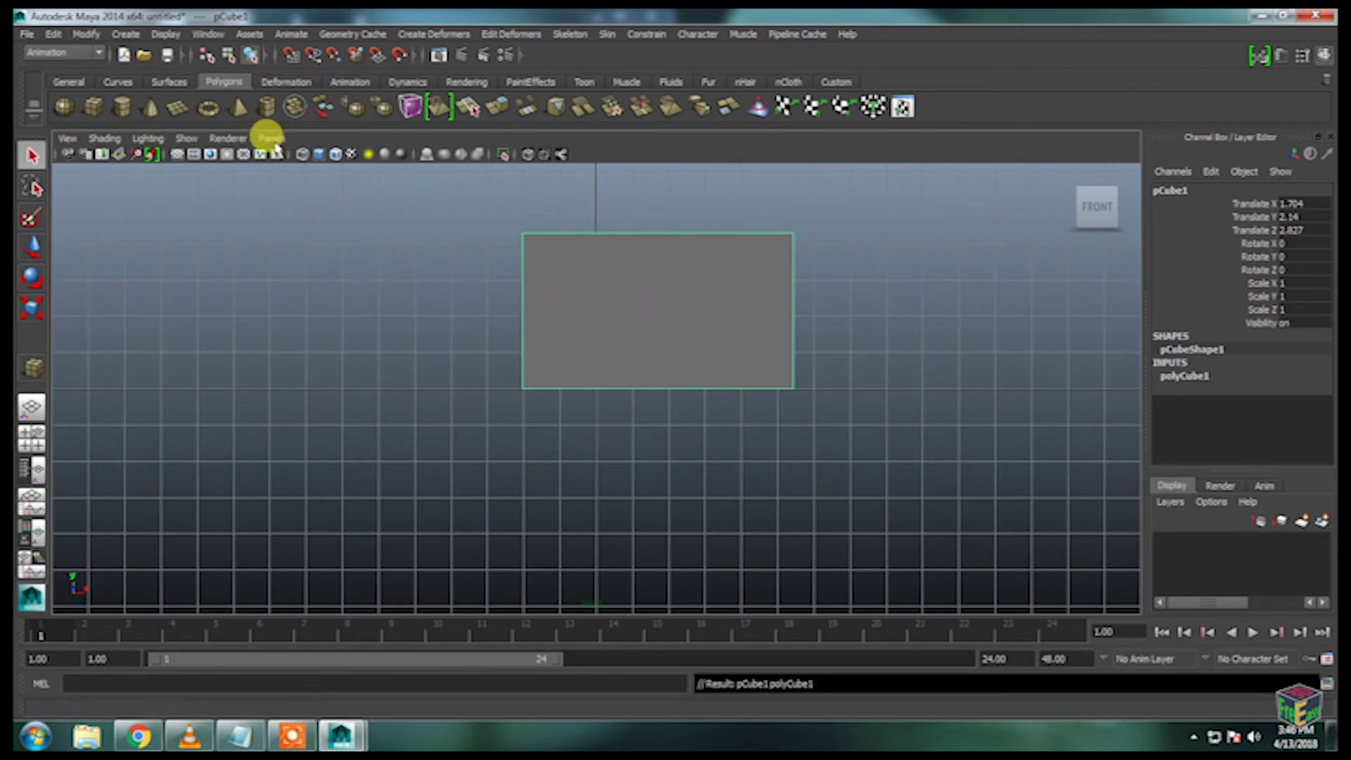
pyautogui.click(271, 138)
pyautogui.moveTo(317, 154)
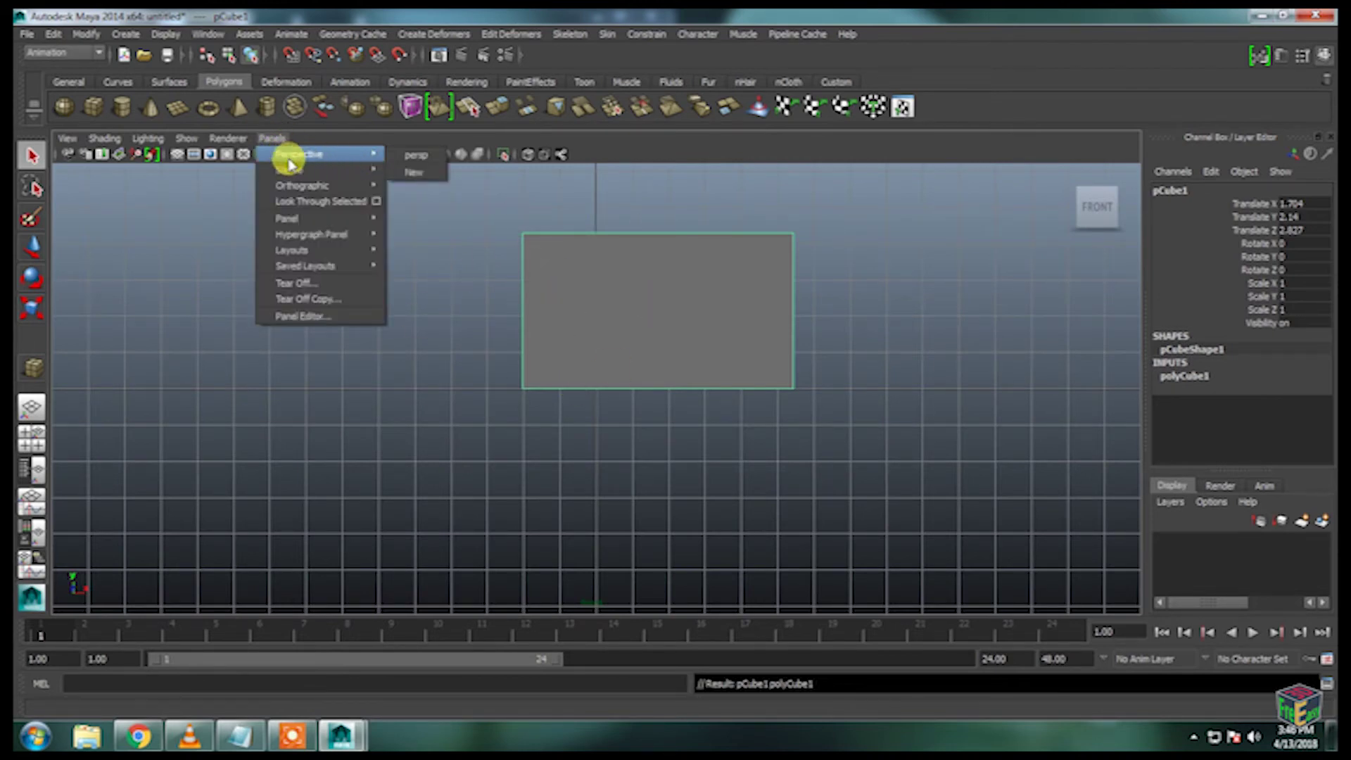
pyautogui.moveTo(317, 271)
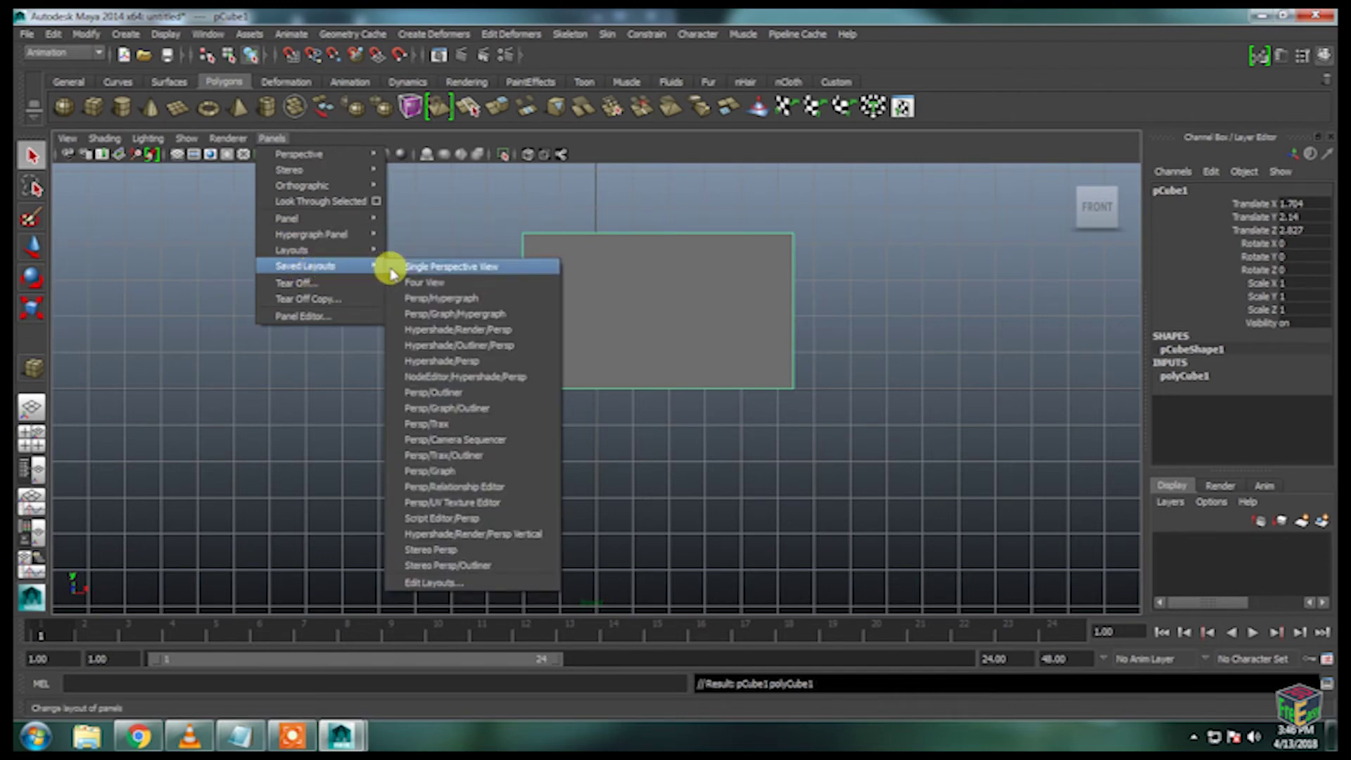
pyautogui.click(435, 282)
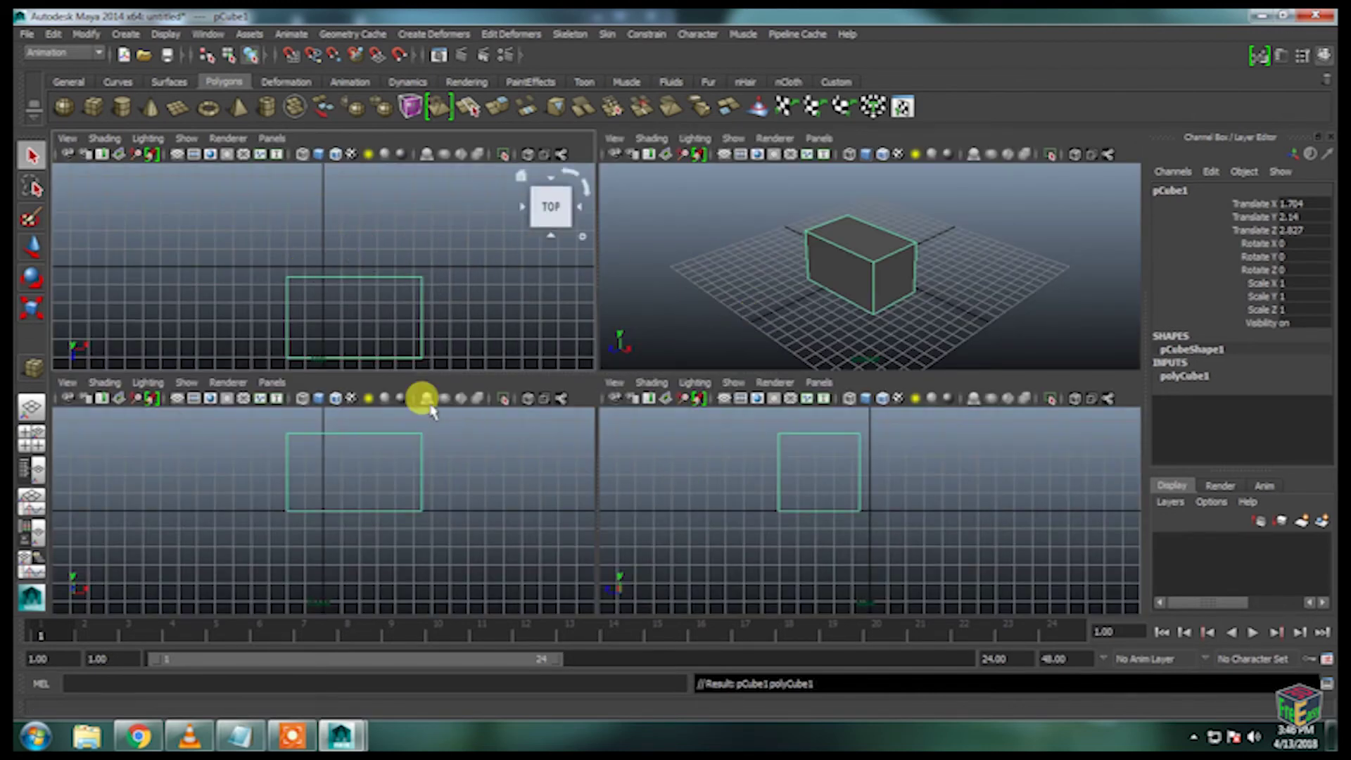
pyautogui.click(819, 138)
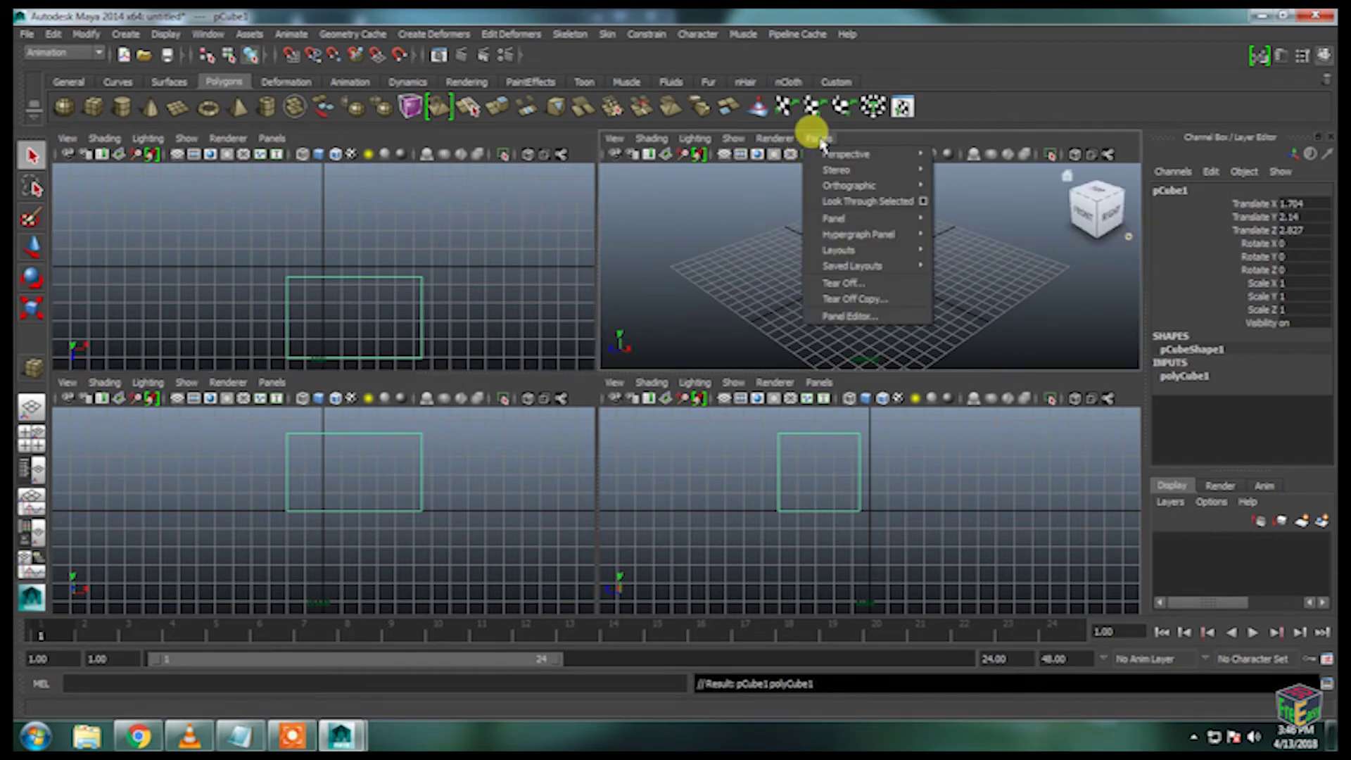
pyautogui.moveTo(879, 239)
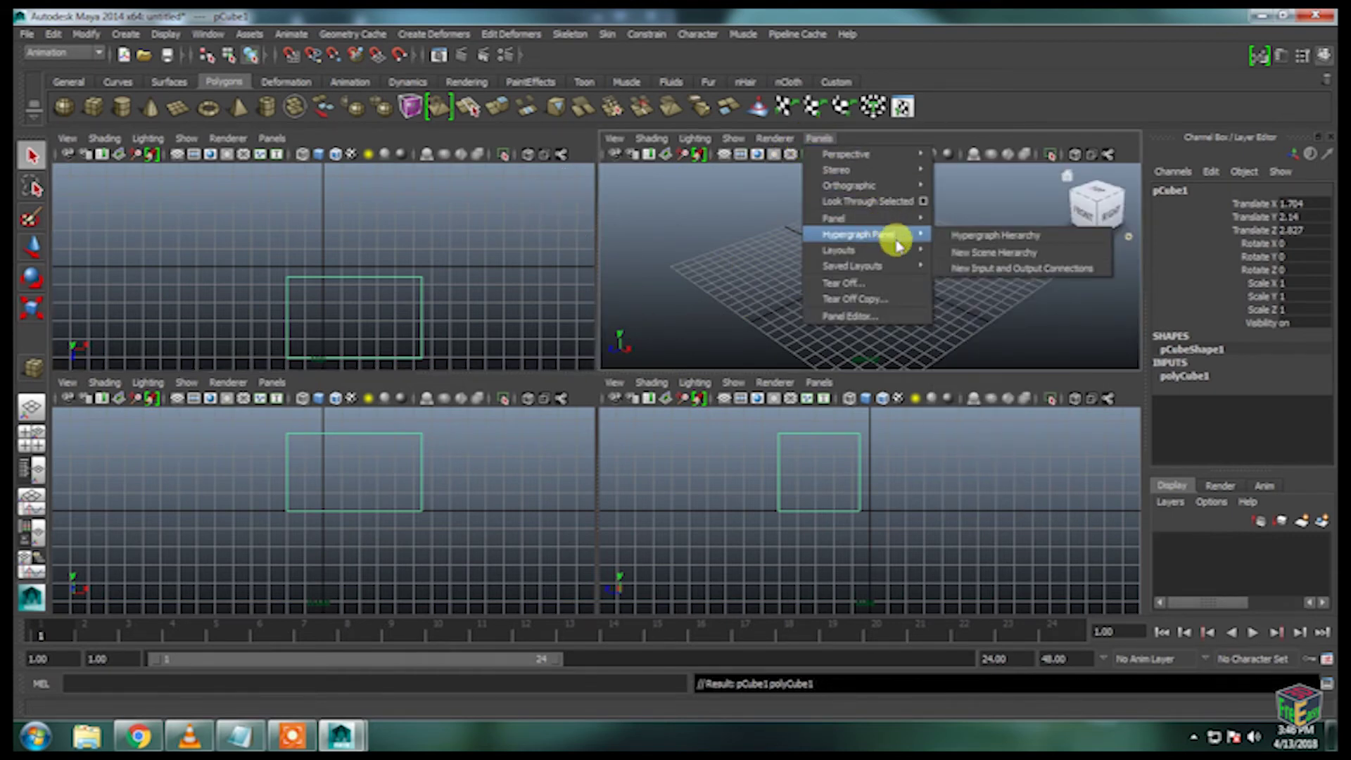
pyautogui.moveTo(905, 154)
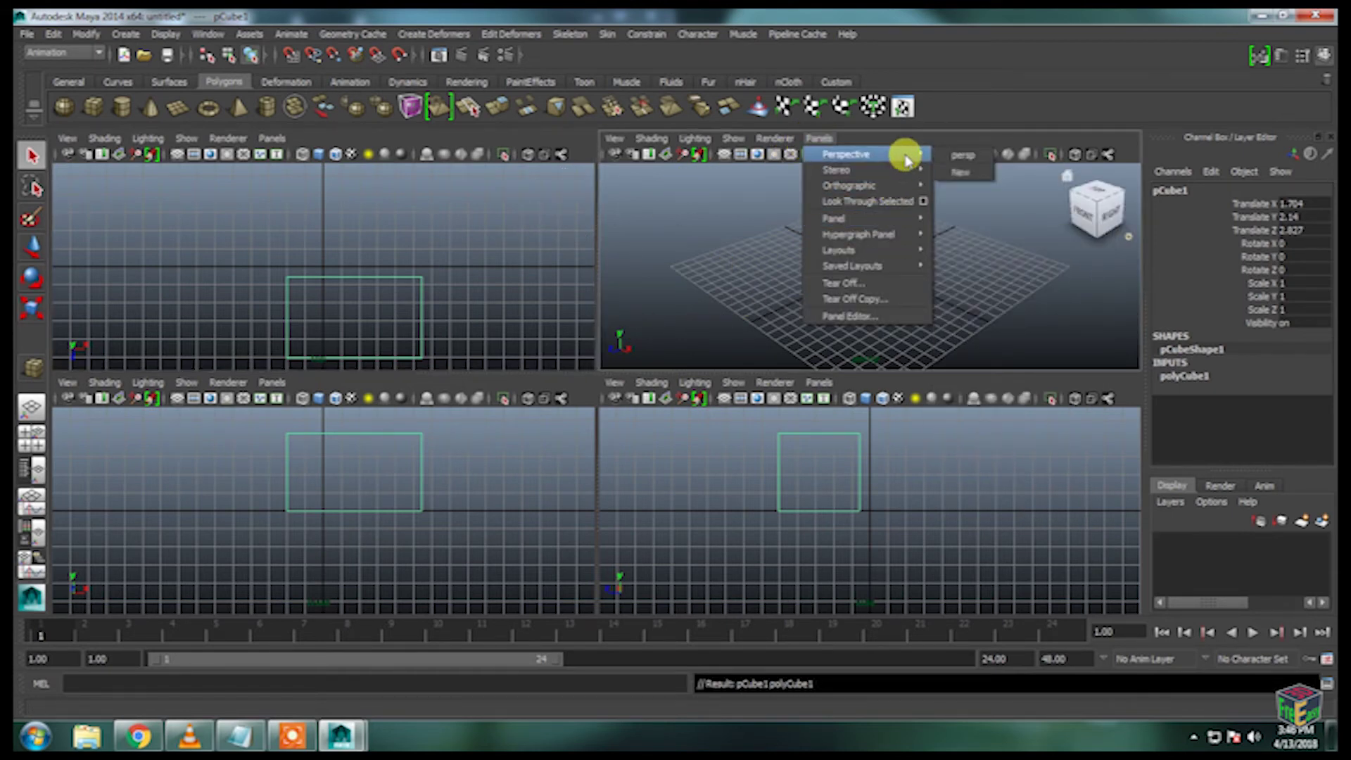
pyautogui.click(958, 156)
pyautogui.press('space')
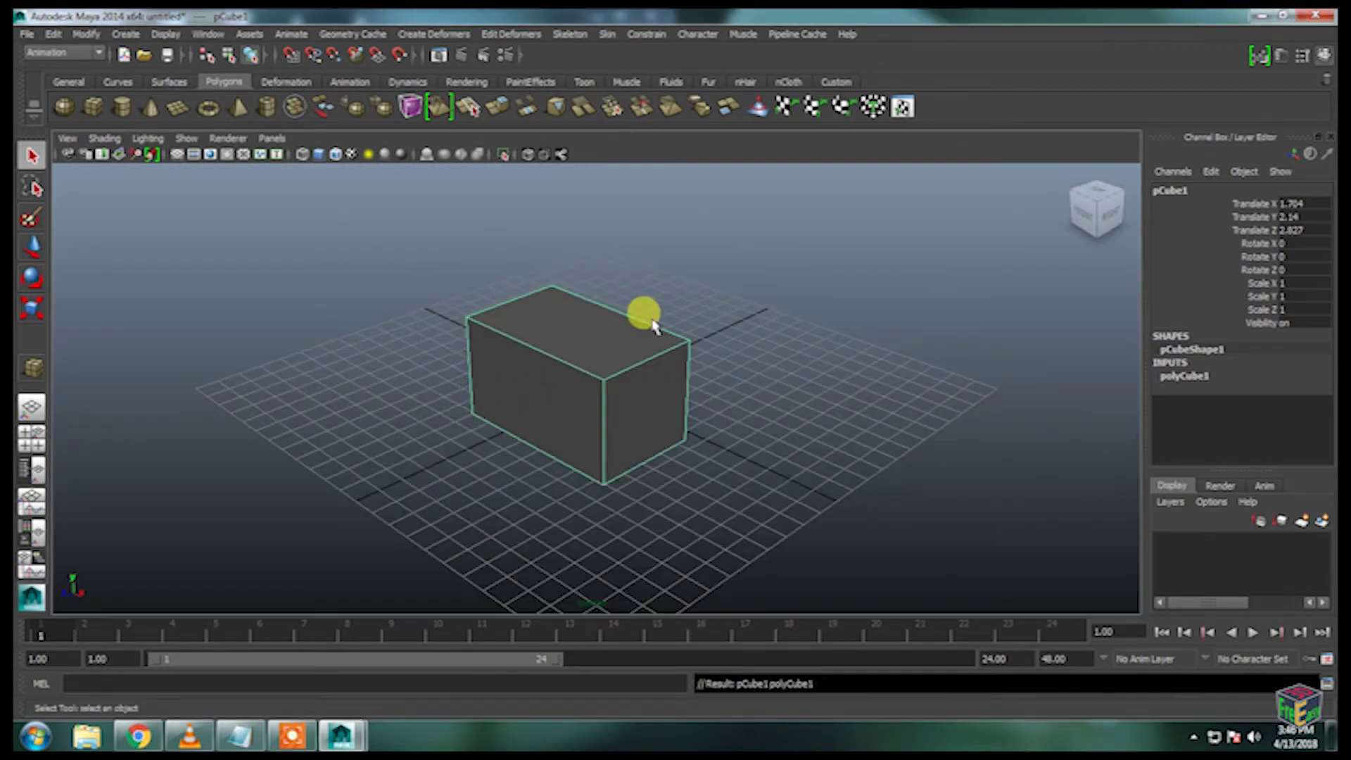
pyautogui.click(272, 139)
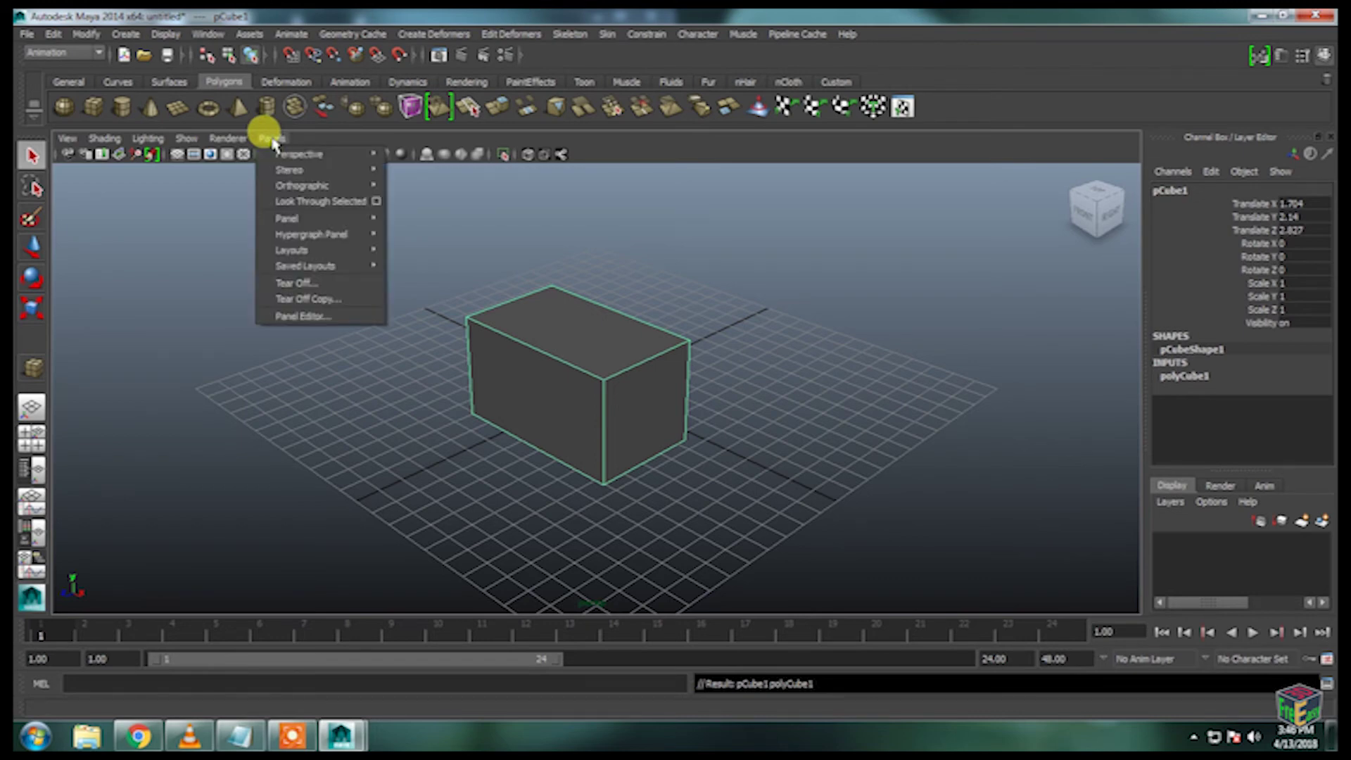
pyautogui.moveTo(349, 152)
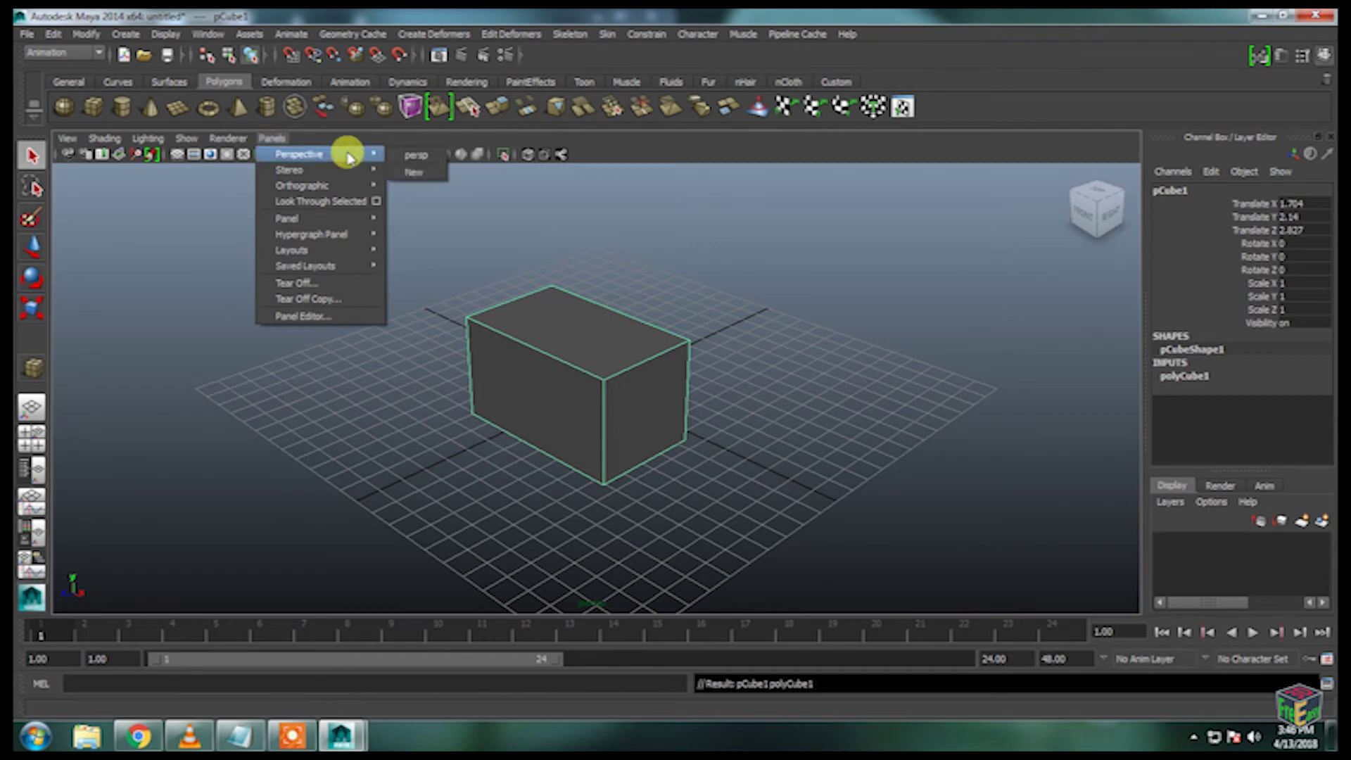
pyautogui.click(411, 155)
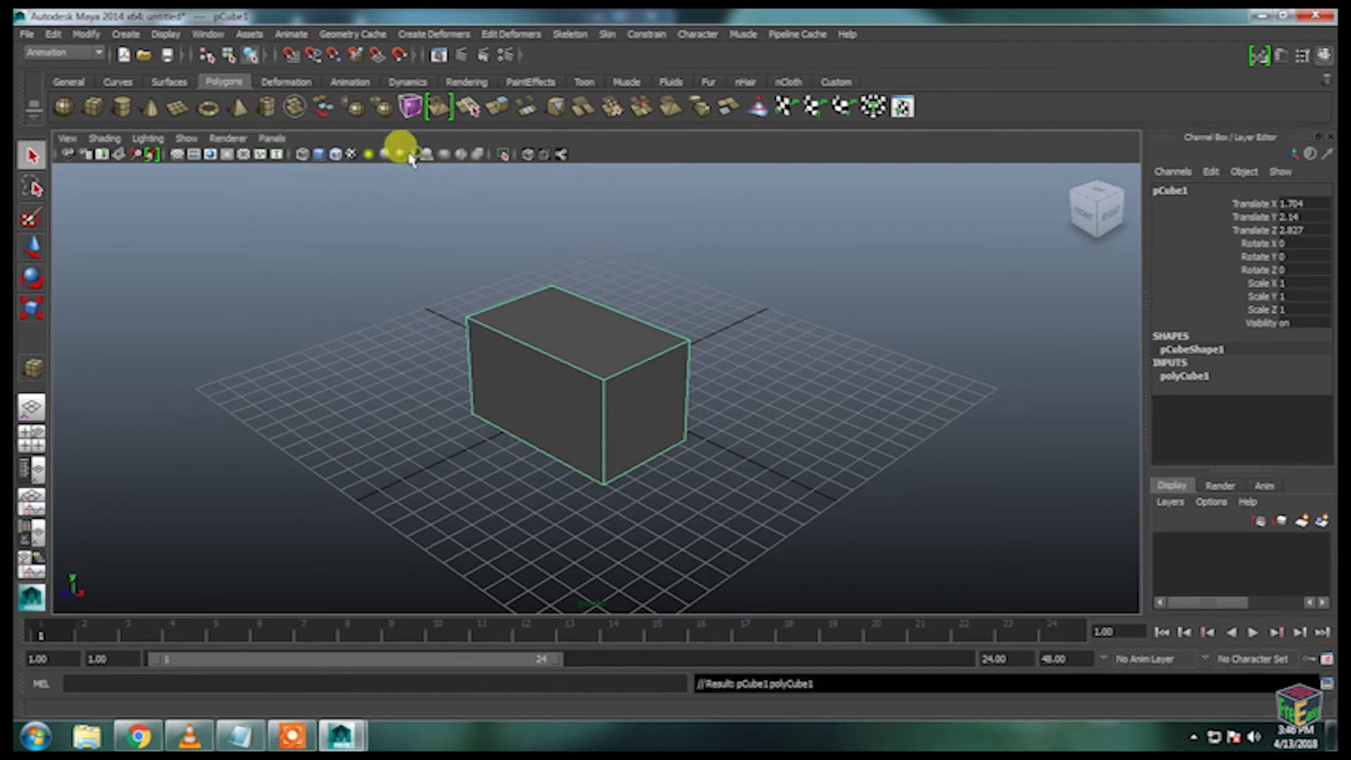
pyautogui.click(271, 139)
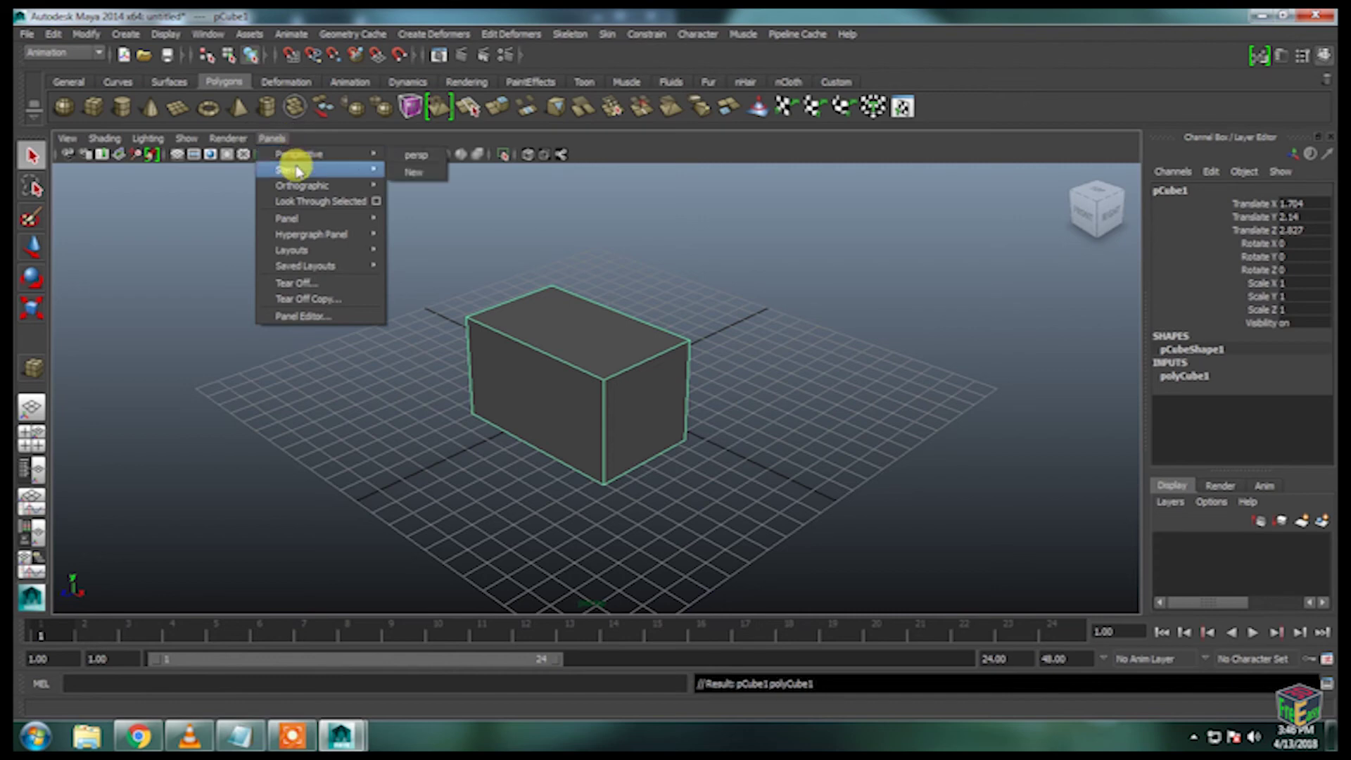
pyautogui.moveTo(326, 234)
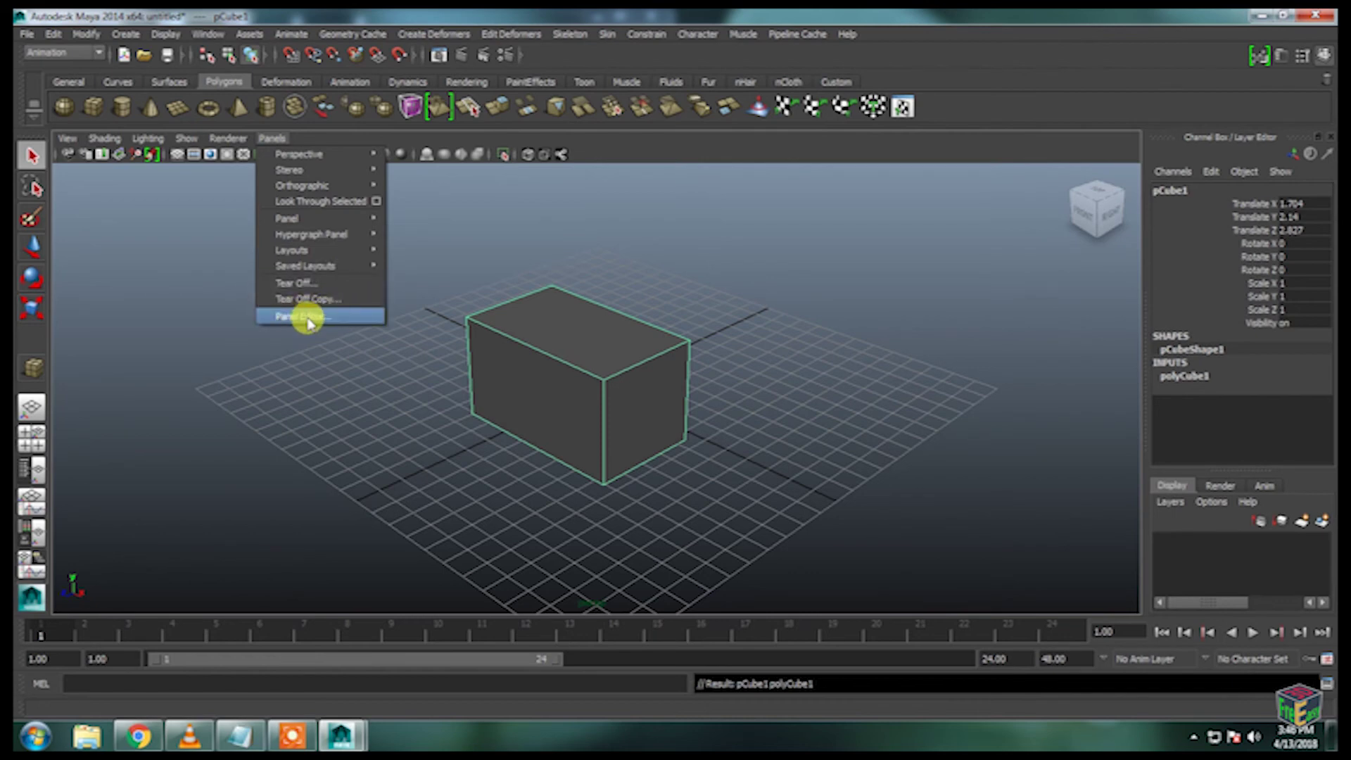
pyautogui.click(317, 341)
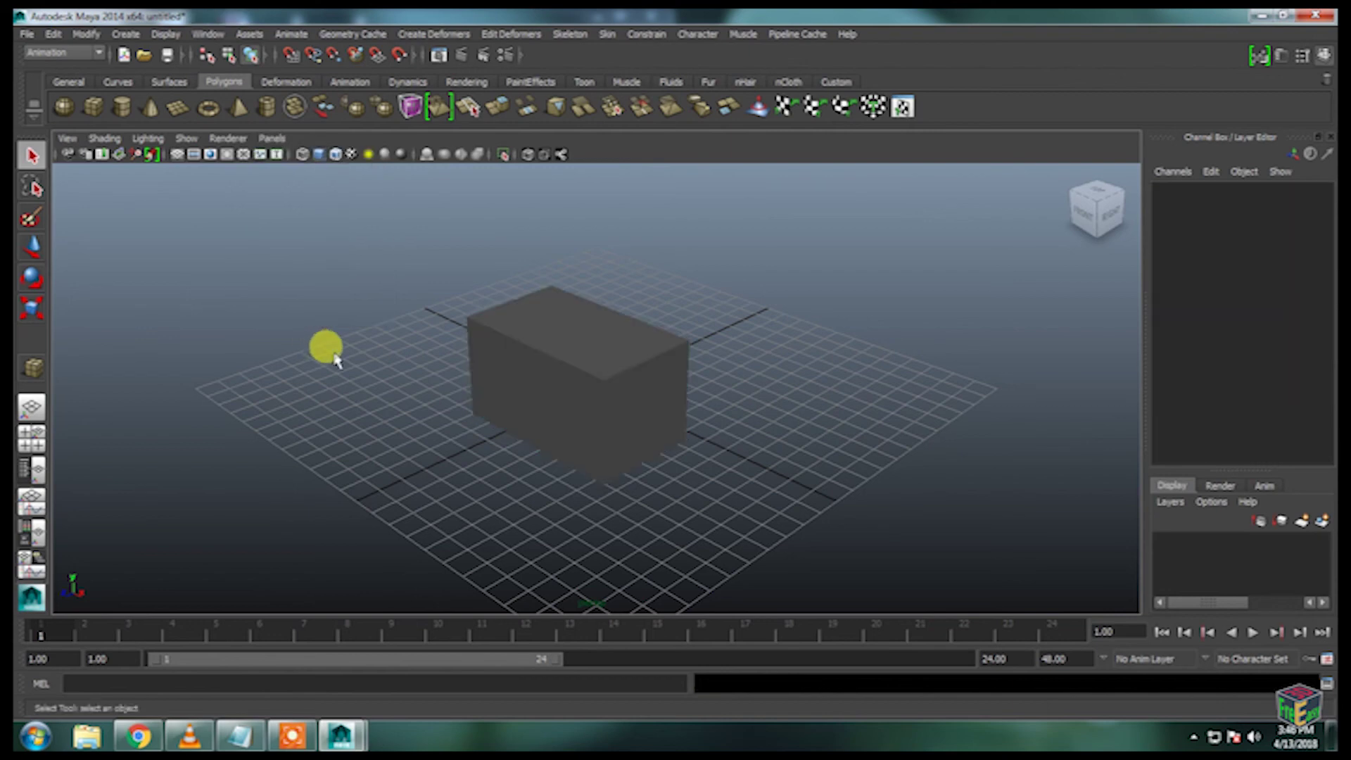
pyautogui.click(475, 405)
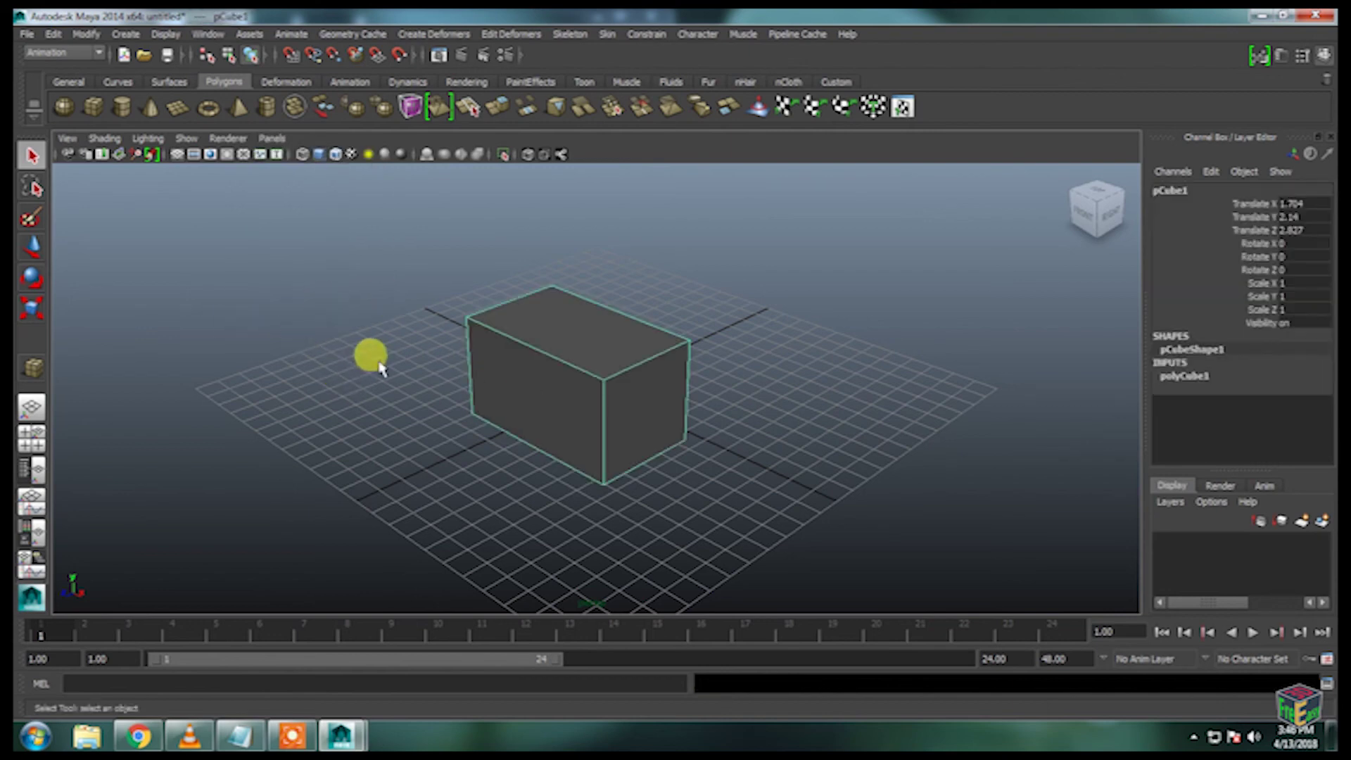